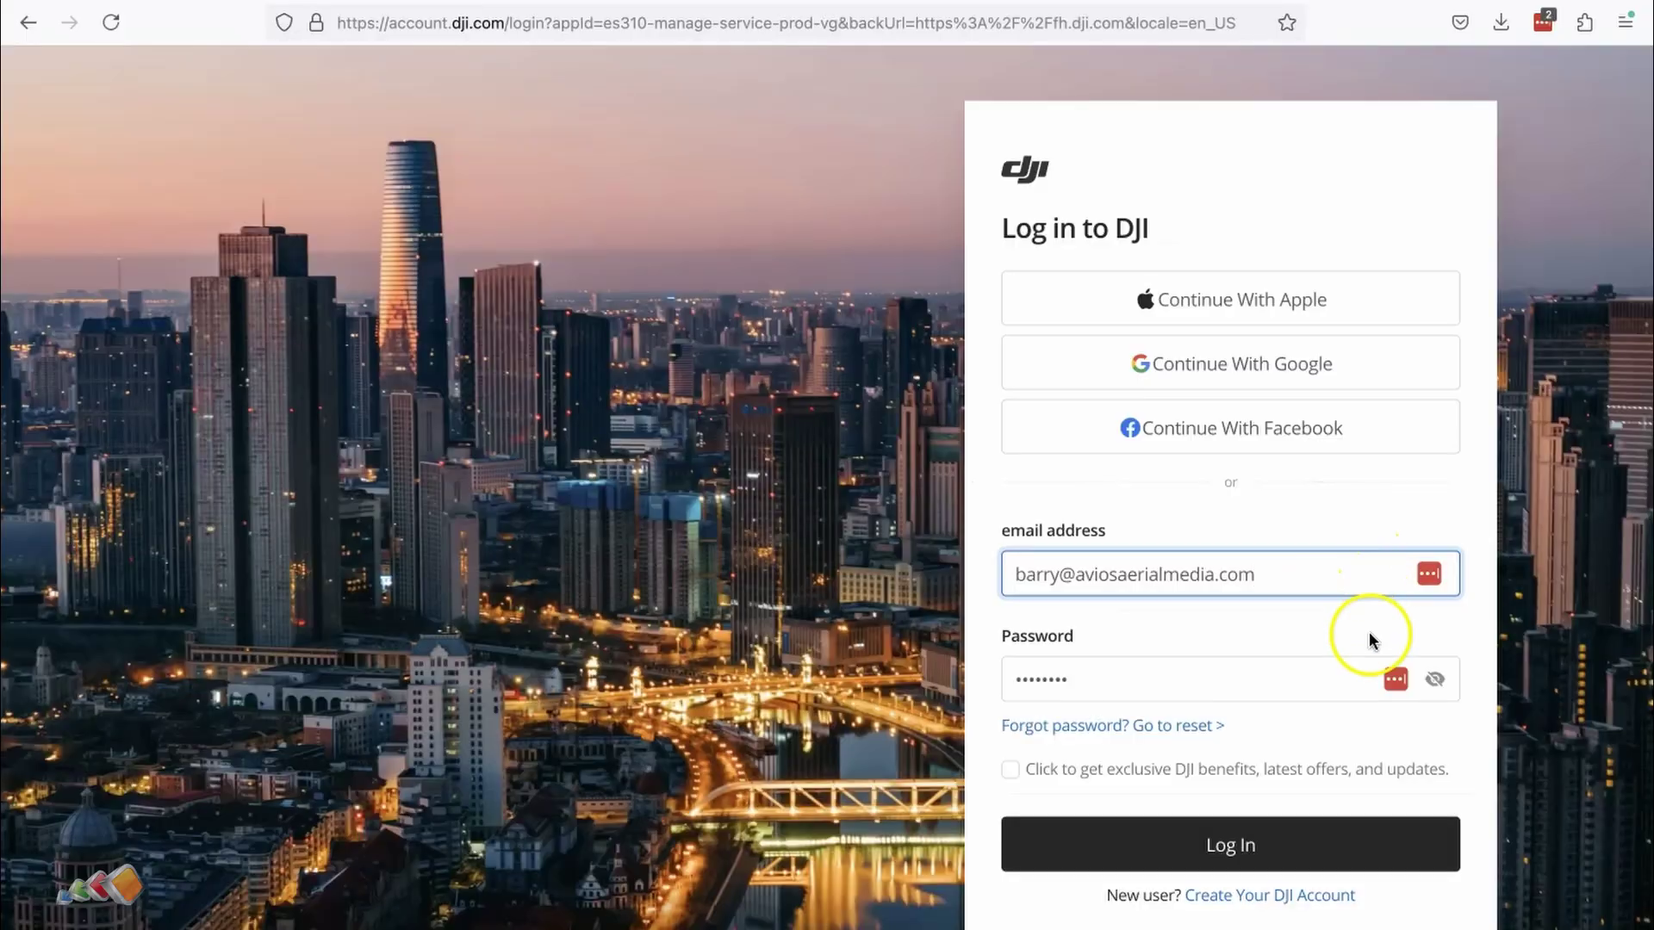
Step: Log in to DJI FlightHub 2, enter the Training project and bring up its Project Settings
{"action": "left_click", "coordinate": [1338, 846]}
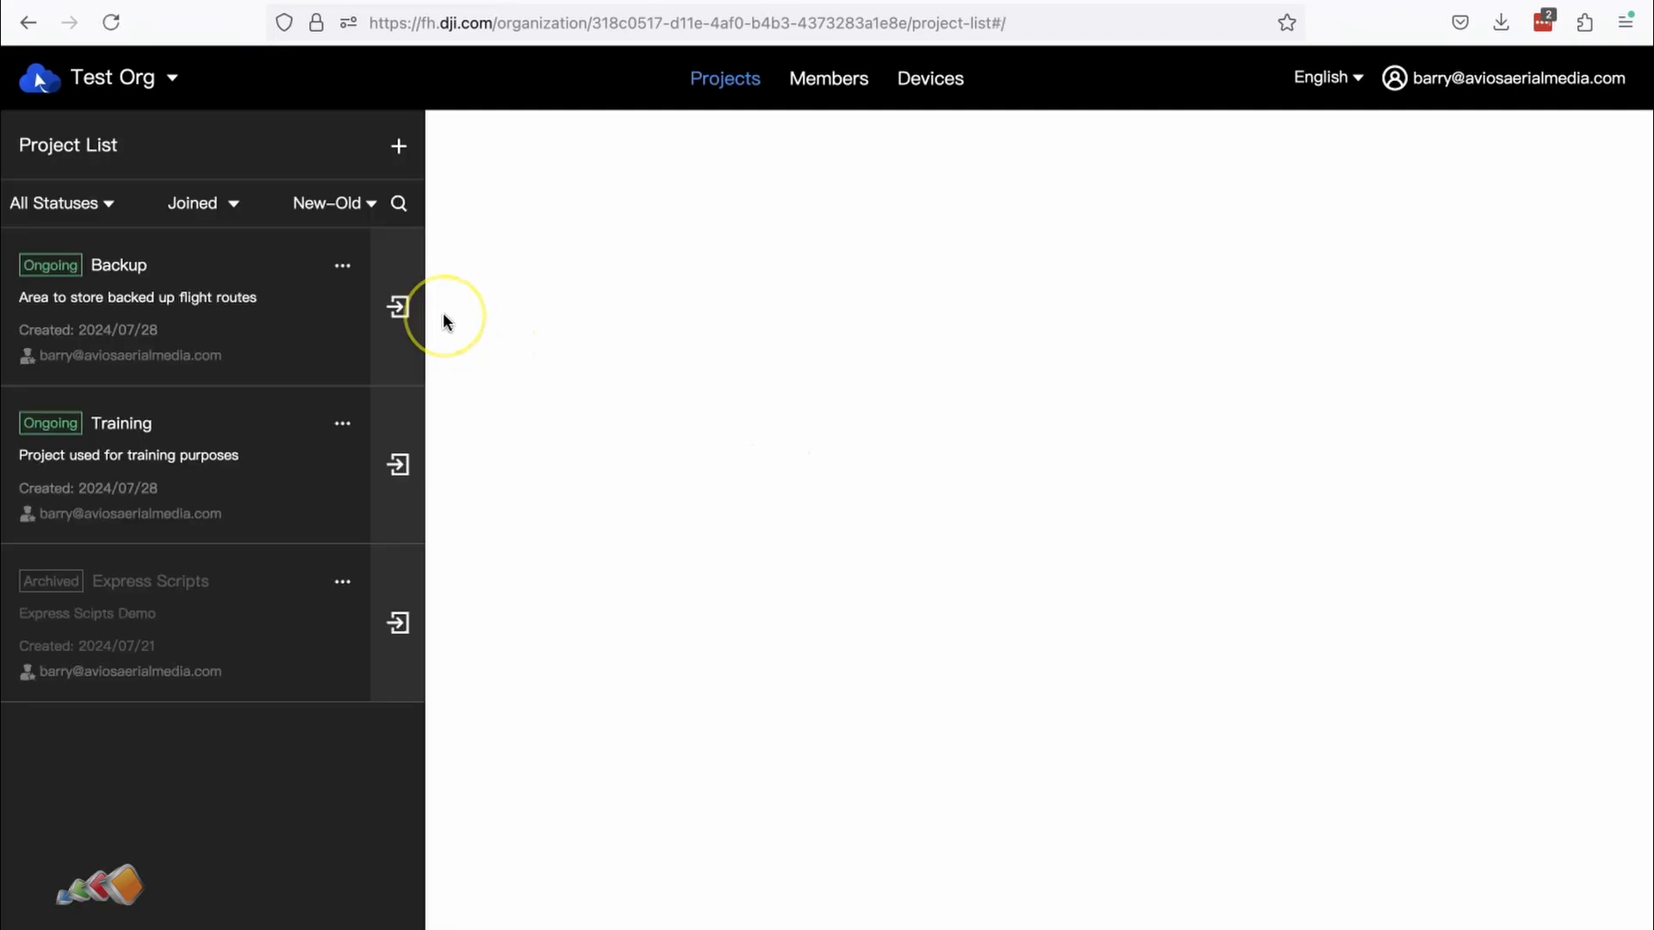
{"action": "left_click", "coordinate": [396, 468]}
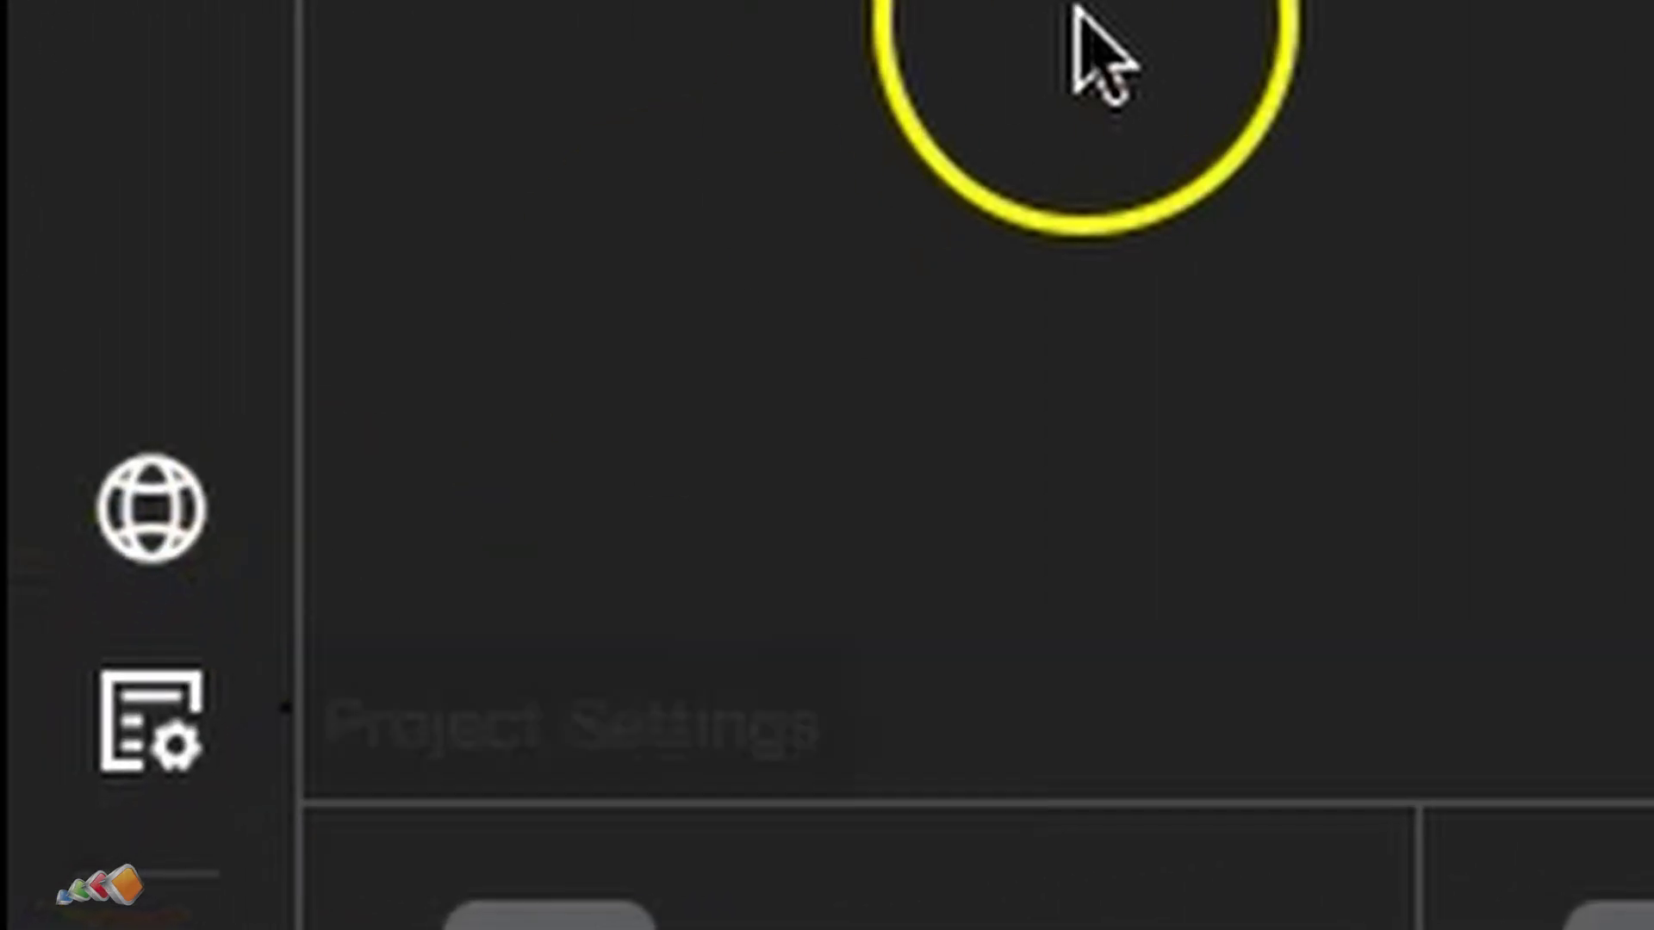
{"action": "left_click", "coordinate": [166, 715]}
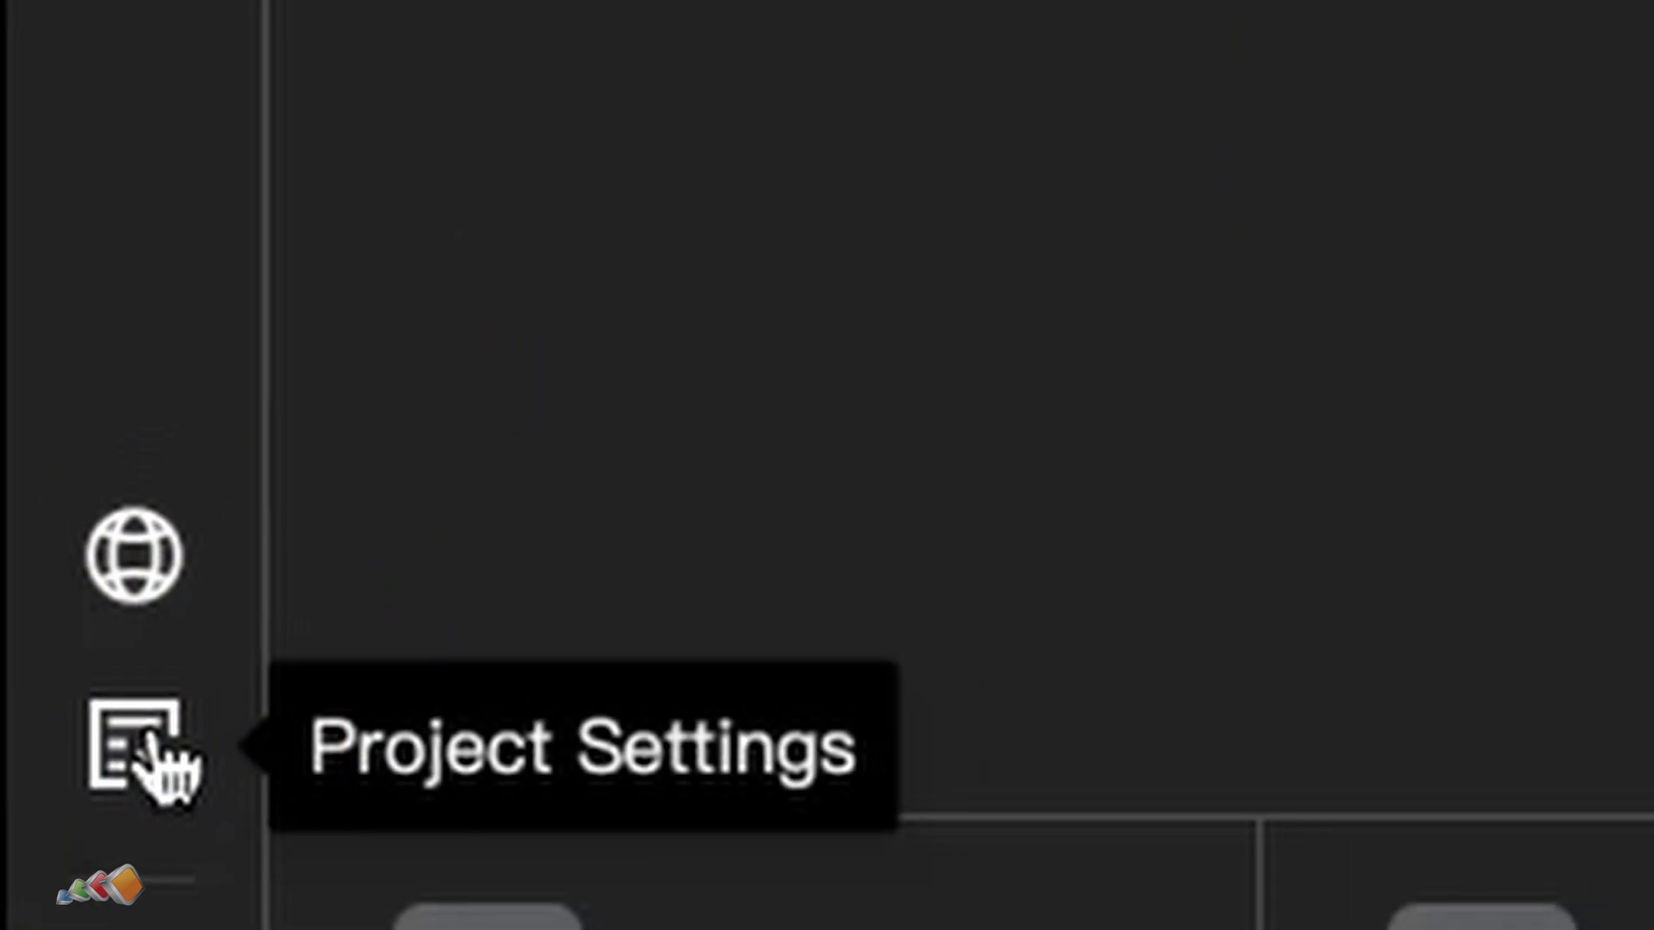
{"action": "left_click", "coordinate": [163, 723]}
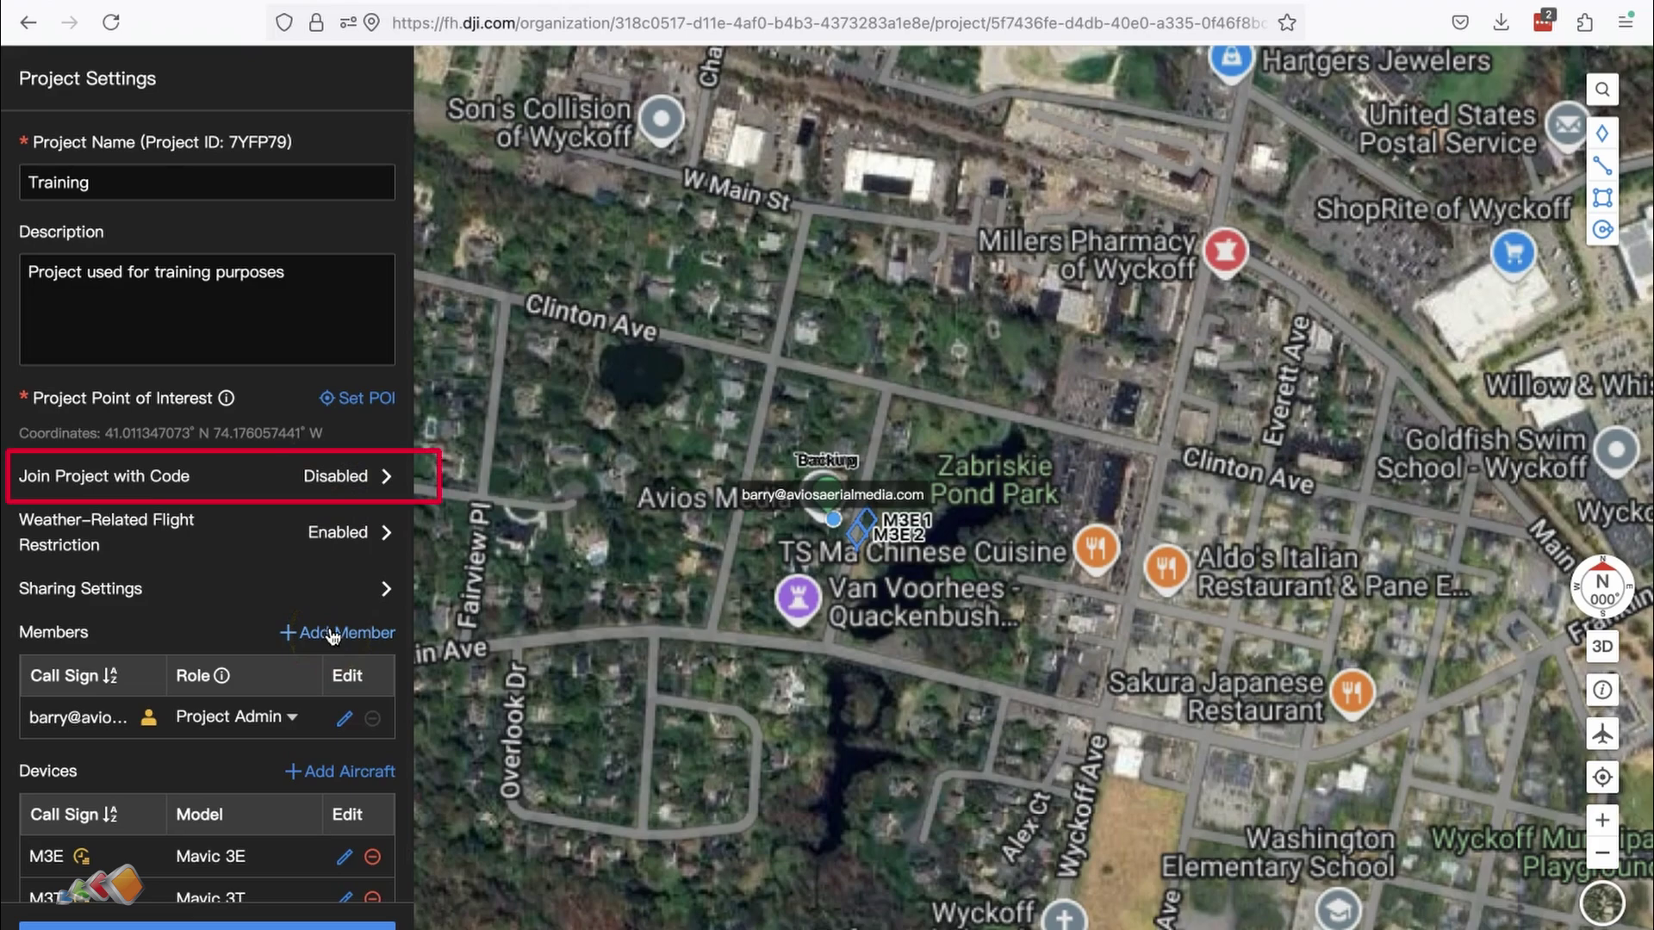
{"action": "left_click", "coordinate": [337, 483]}
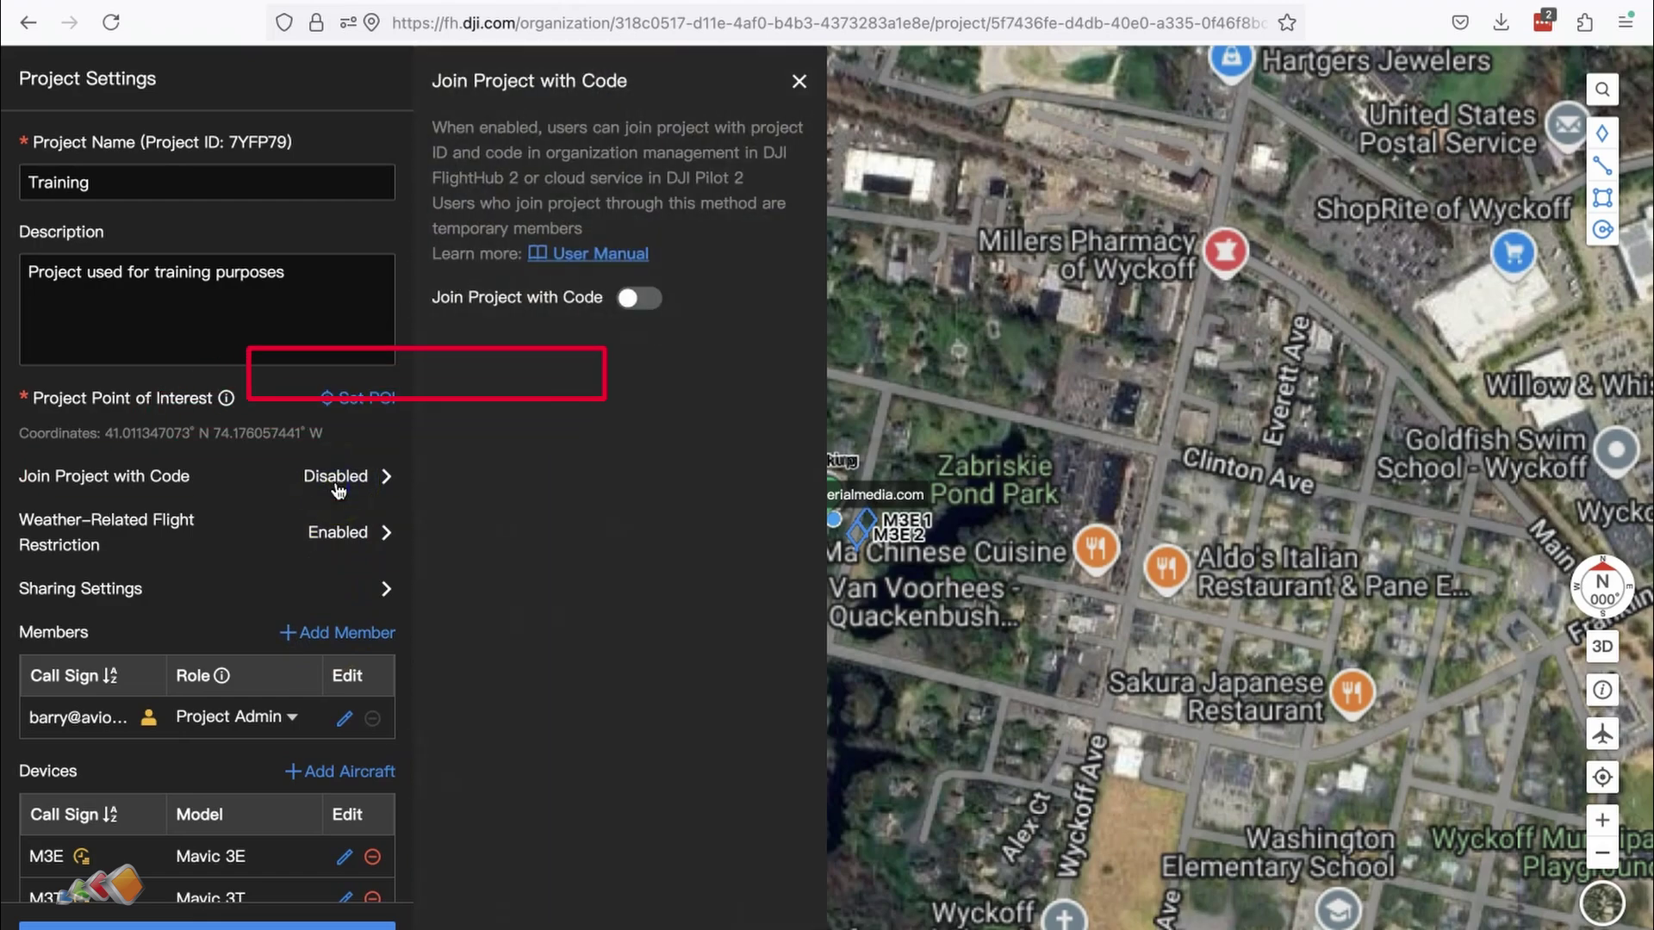
{"action": "left_click", "coordinate": [635, 310]}
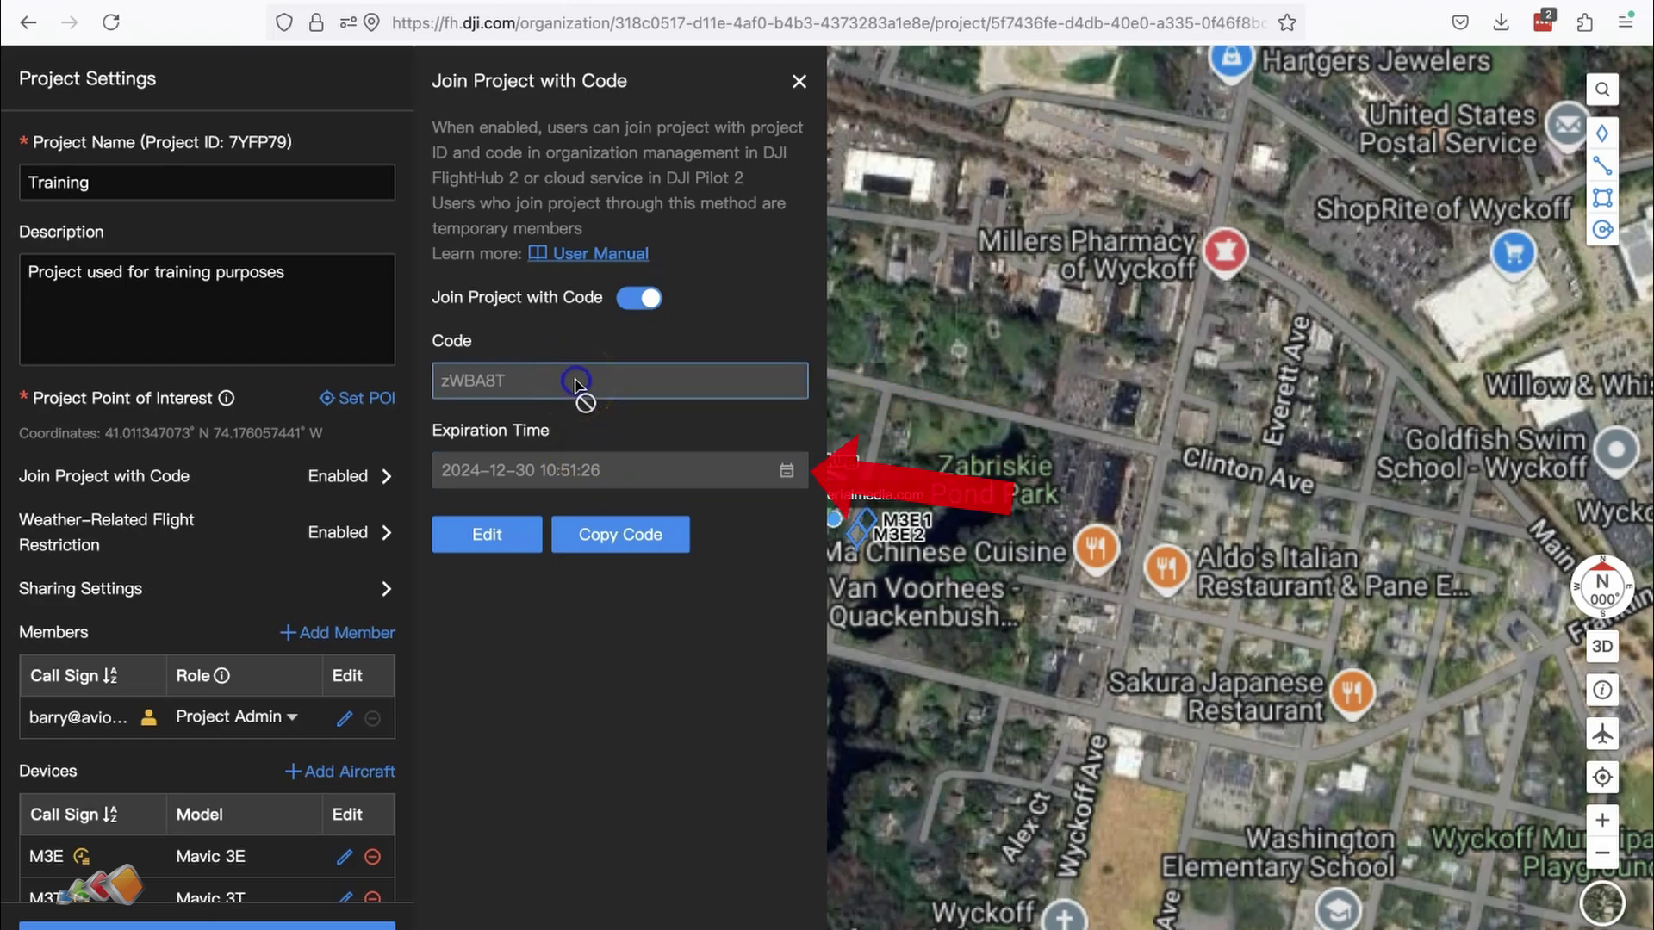
{"action": "left_click", "coordinate": [502, 398]}
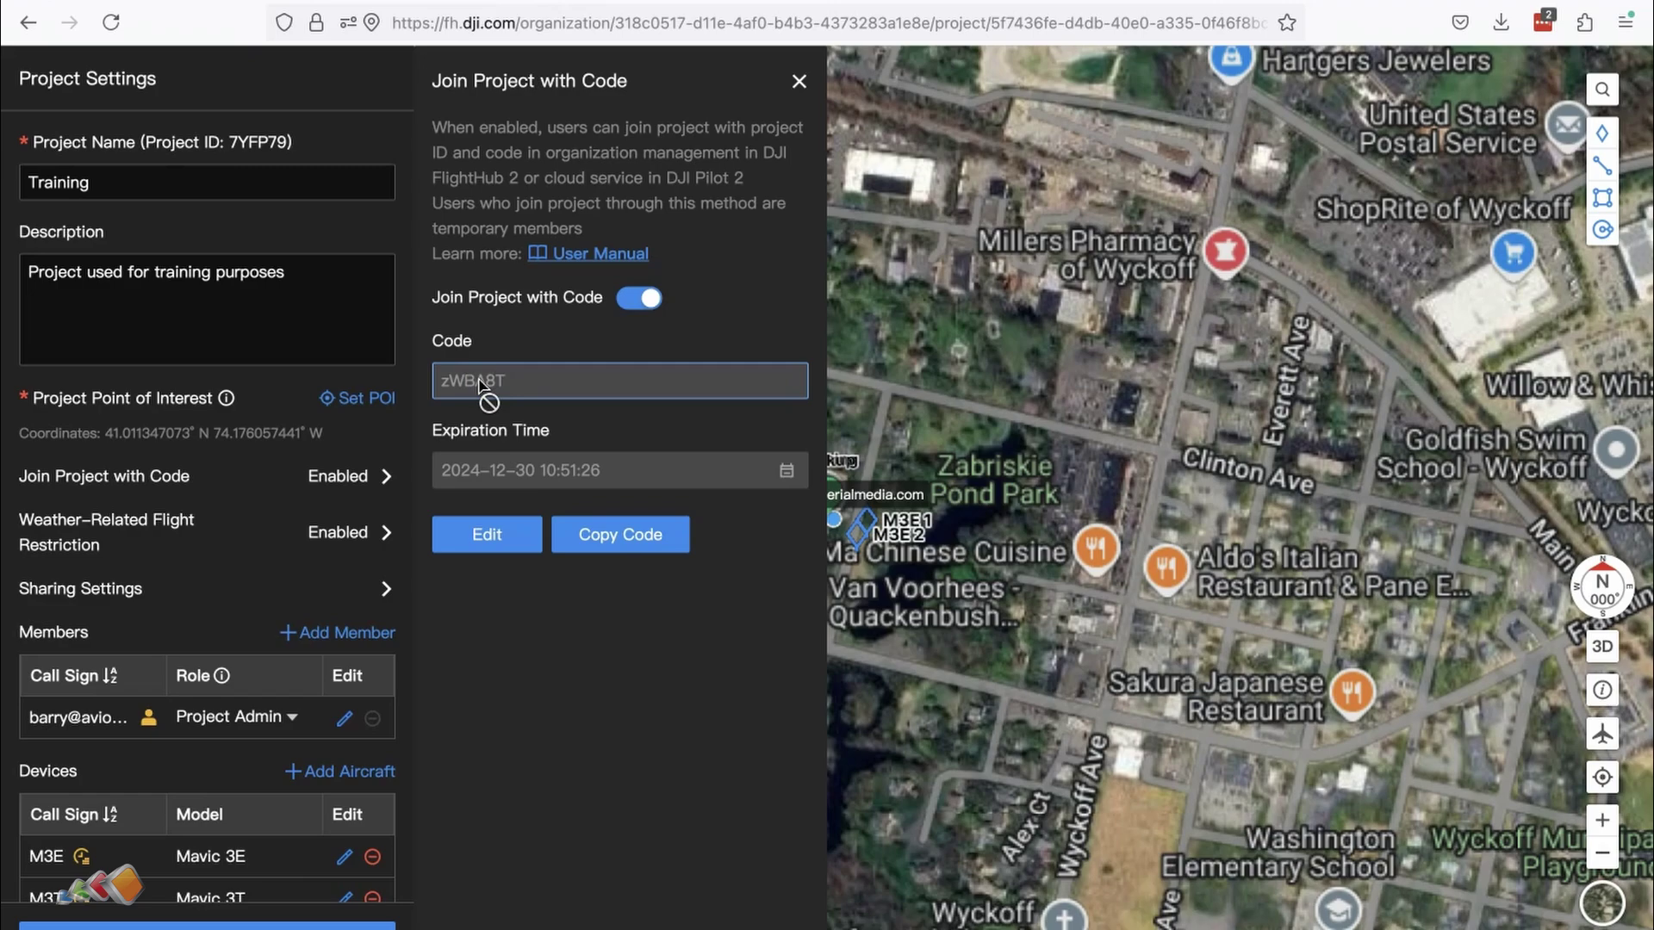
Step: Replace the Training project's generated join code with a custom six-letter code and save it
{"action": "left_click", "coordinate": [486, 536]}
{"action": "left_click", "coordinate": [538, 383]}
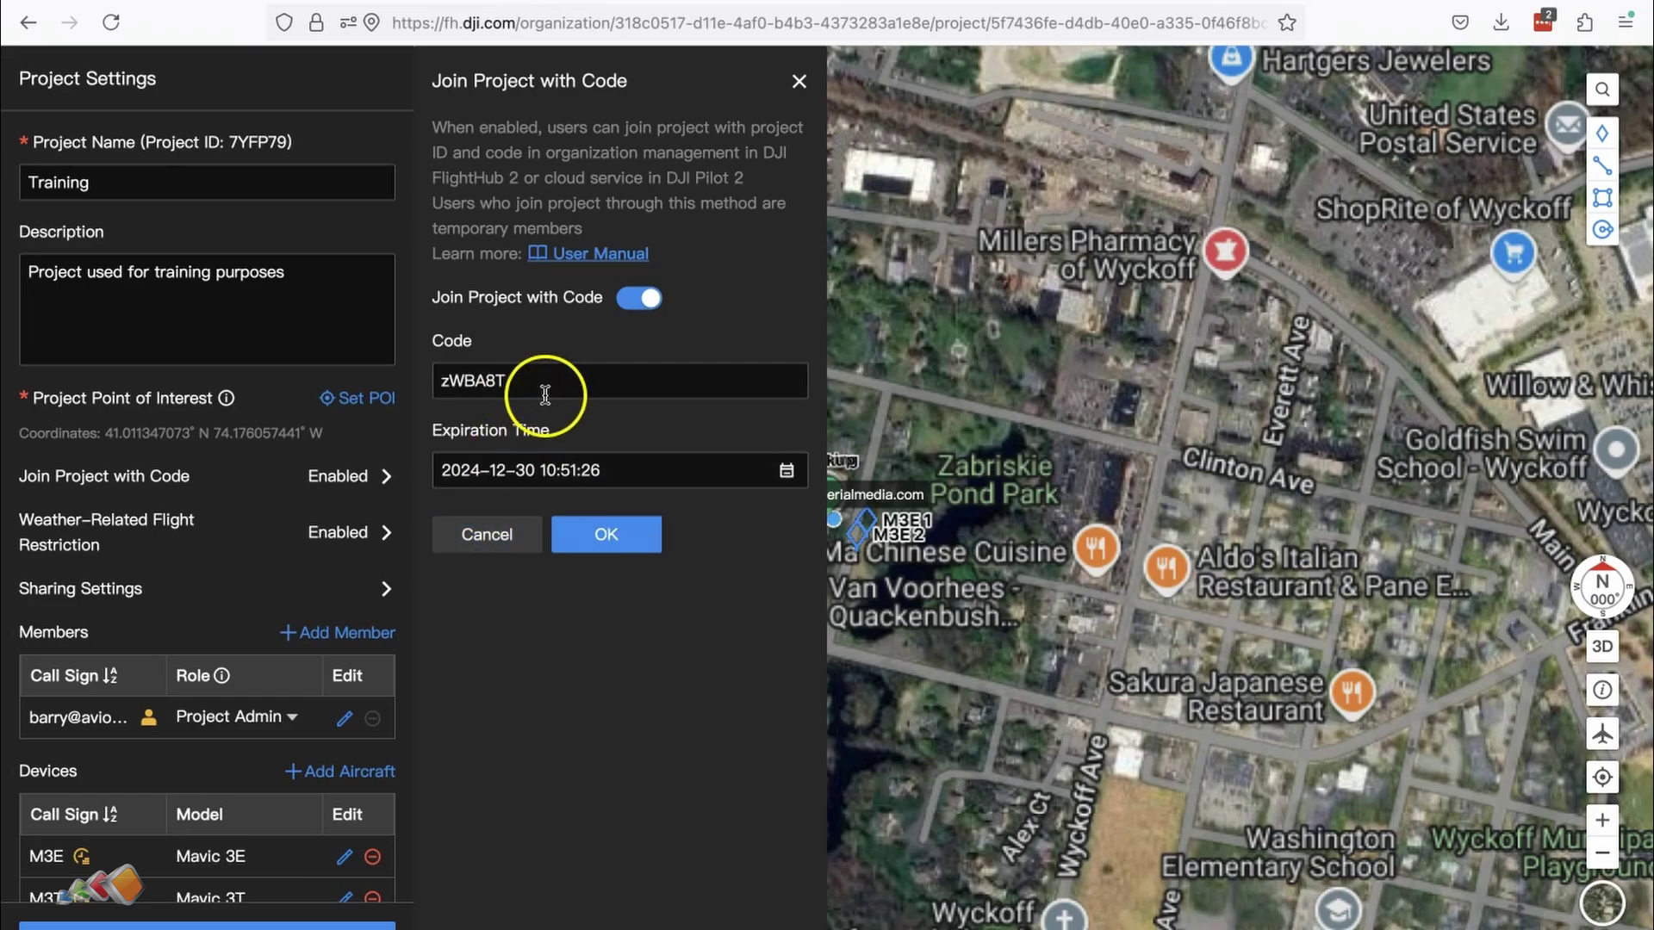
{"action": "left_click_drag", "start_coordinate": [528, 380], "coordinate": [368, 370]}
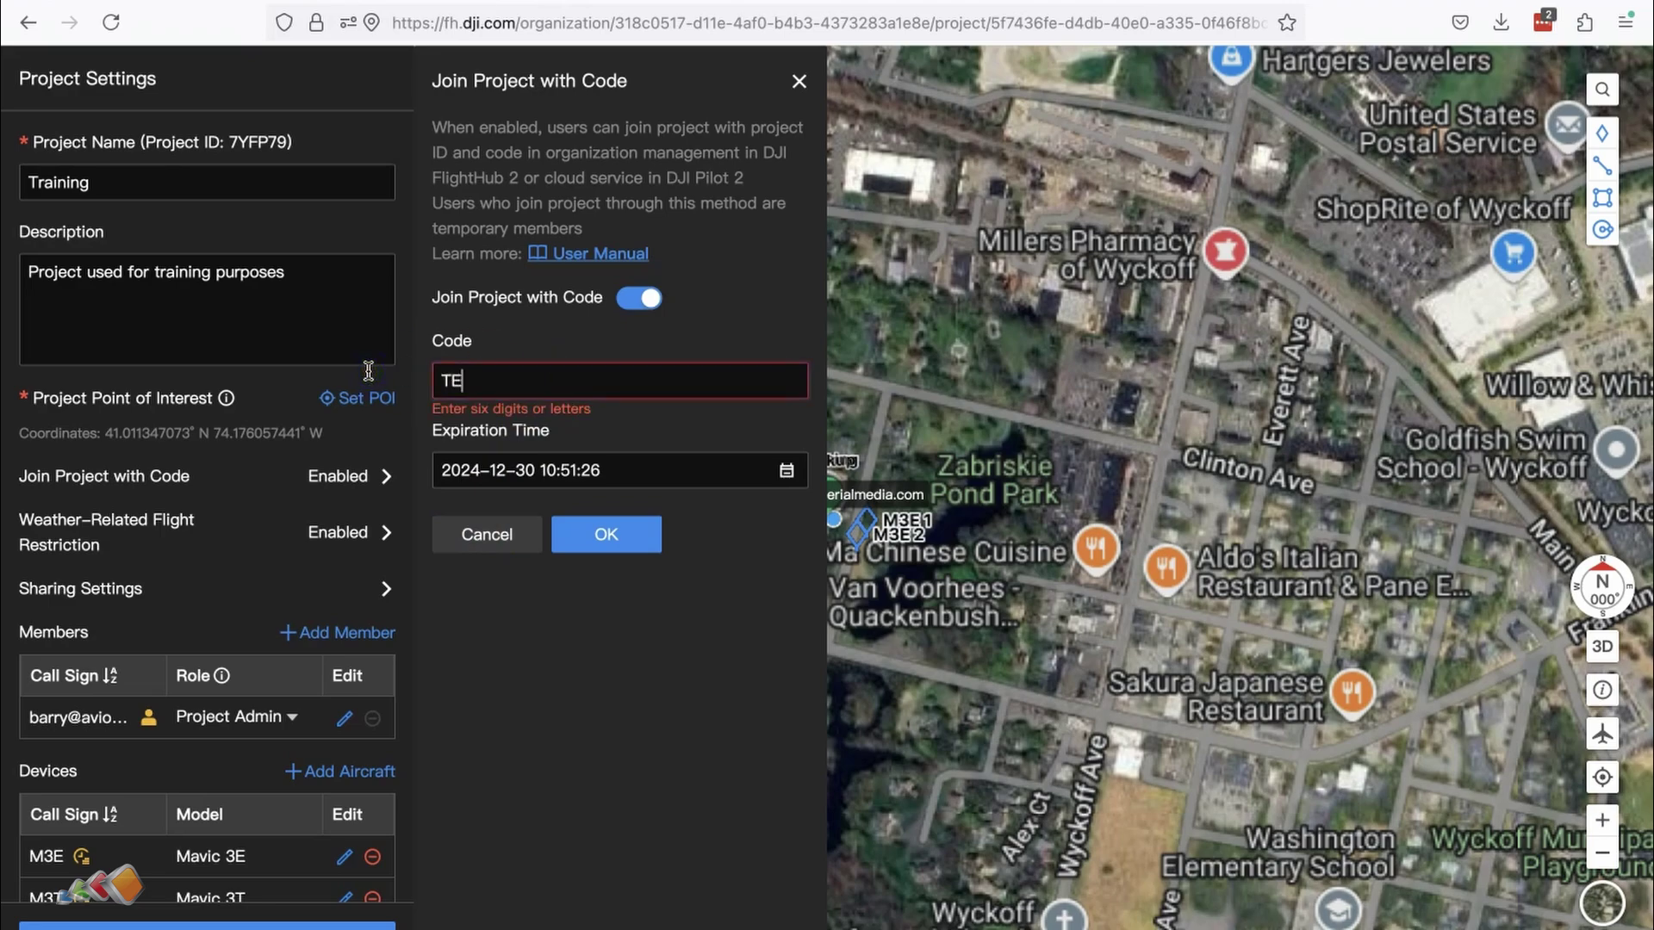
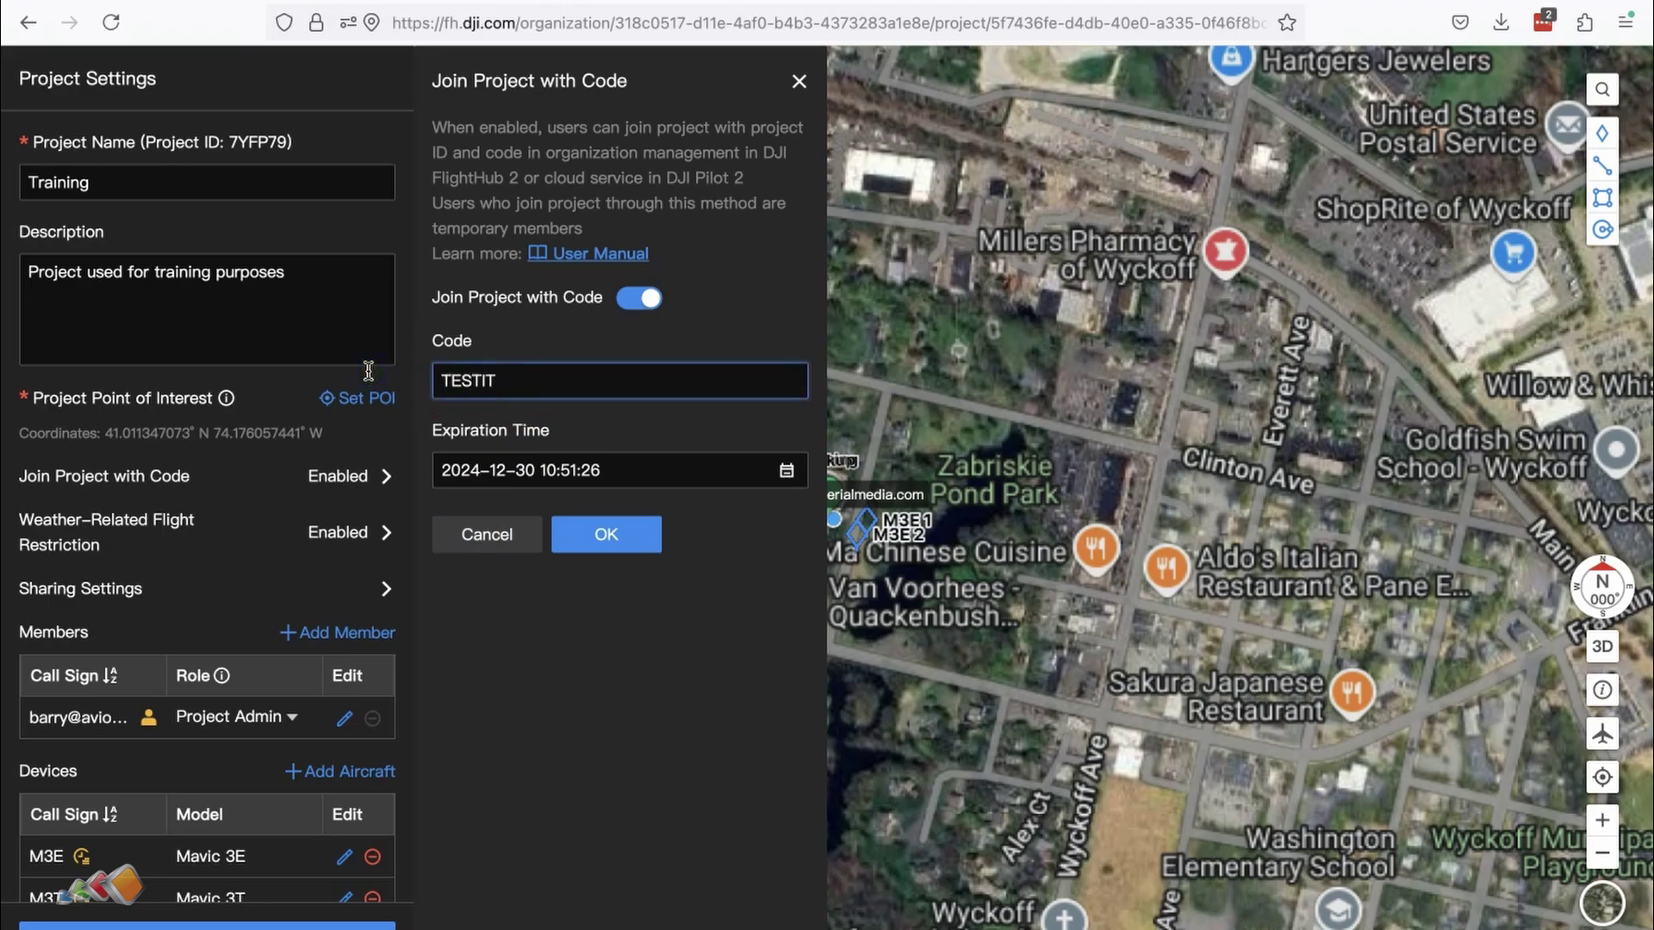
{"action": "left_click", "coordinate": [612, 536]}
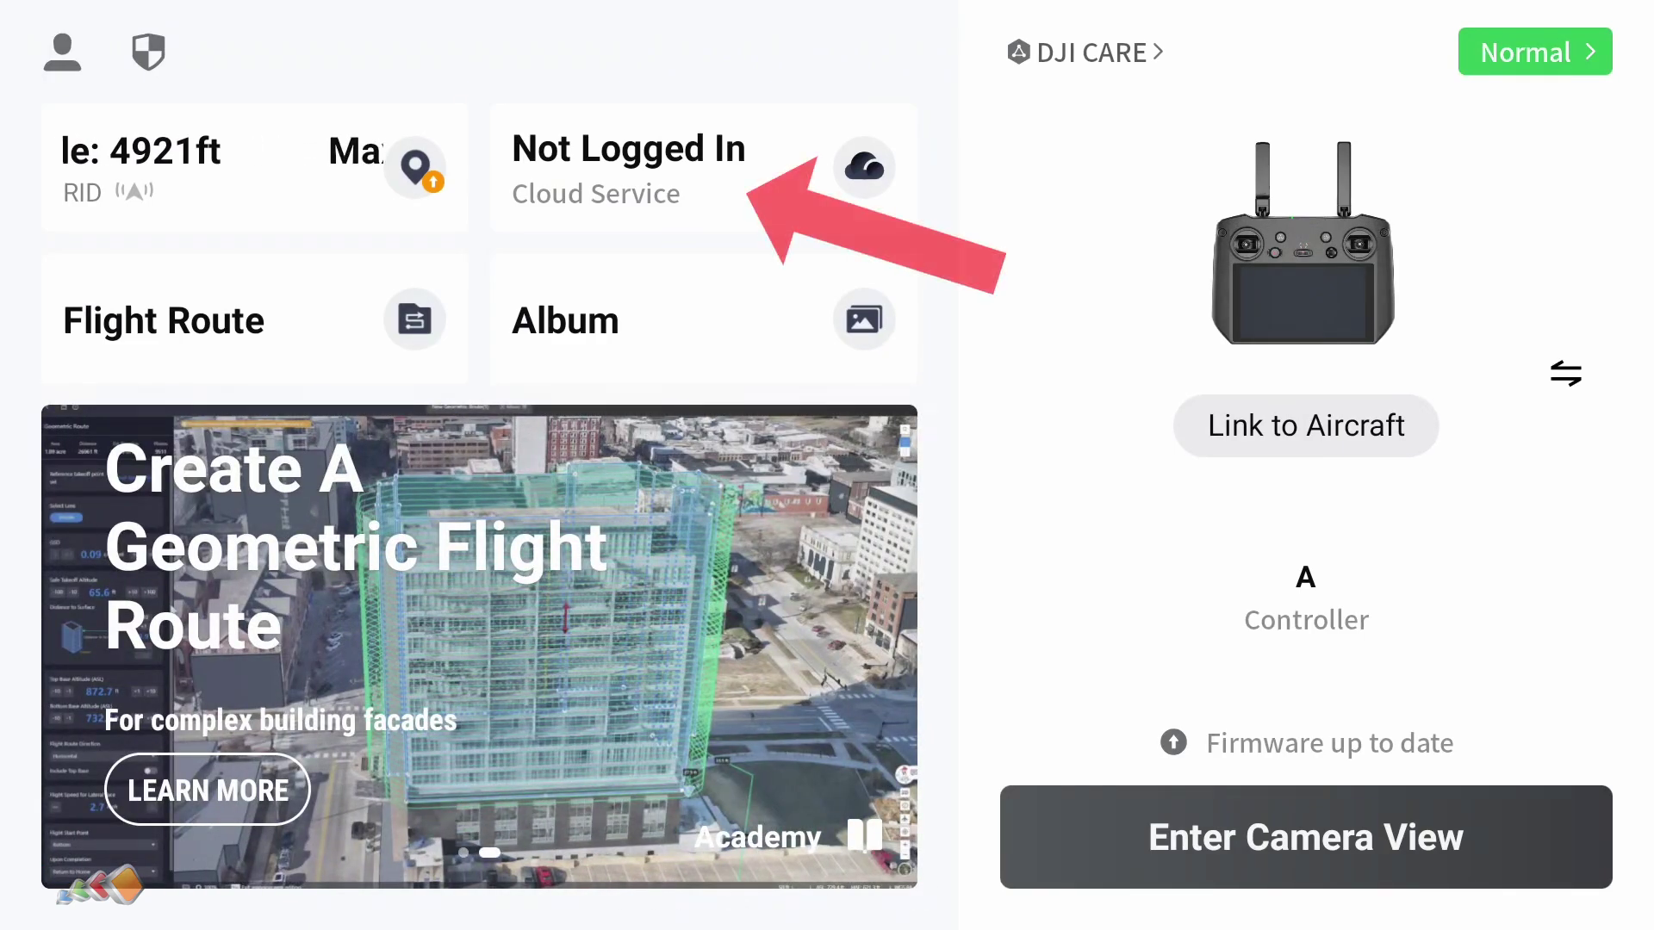
Step: In DJI Pilot 2, join Training via FlightHub 2 using its project ID and join code, accepting annotation sync
{"action": "left_click", "coordinate": [704, 168]}
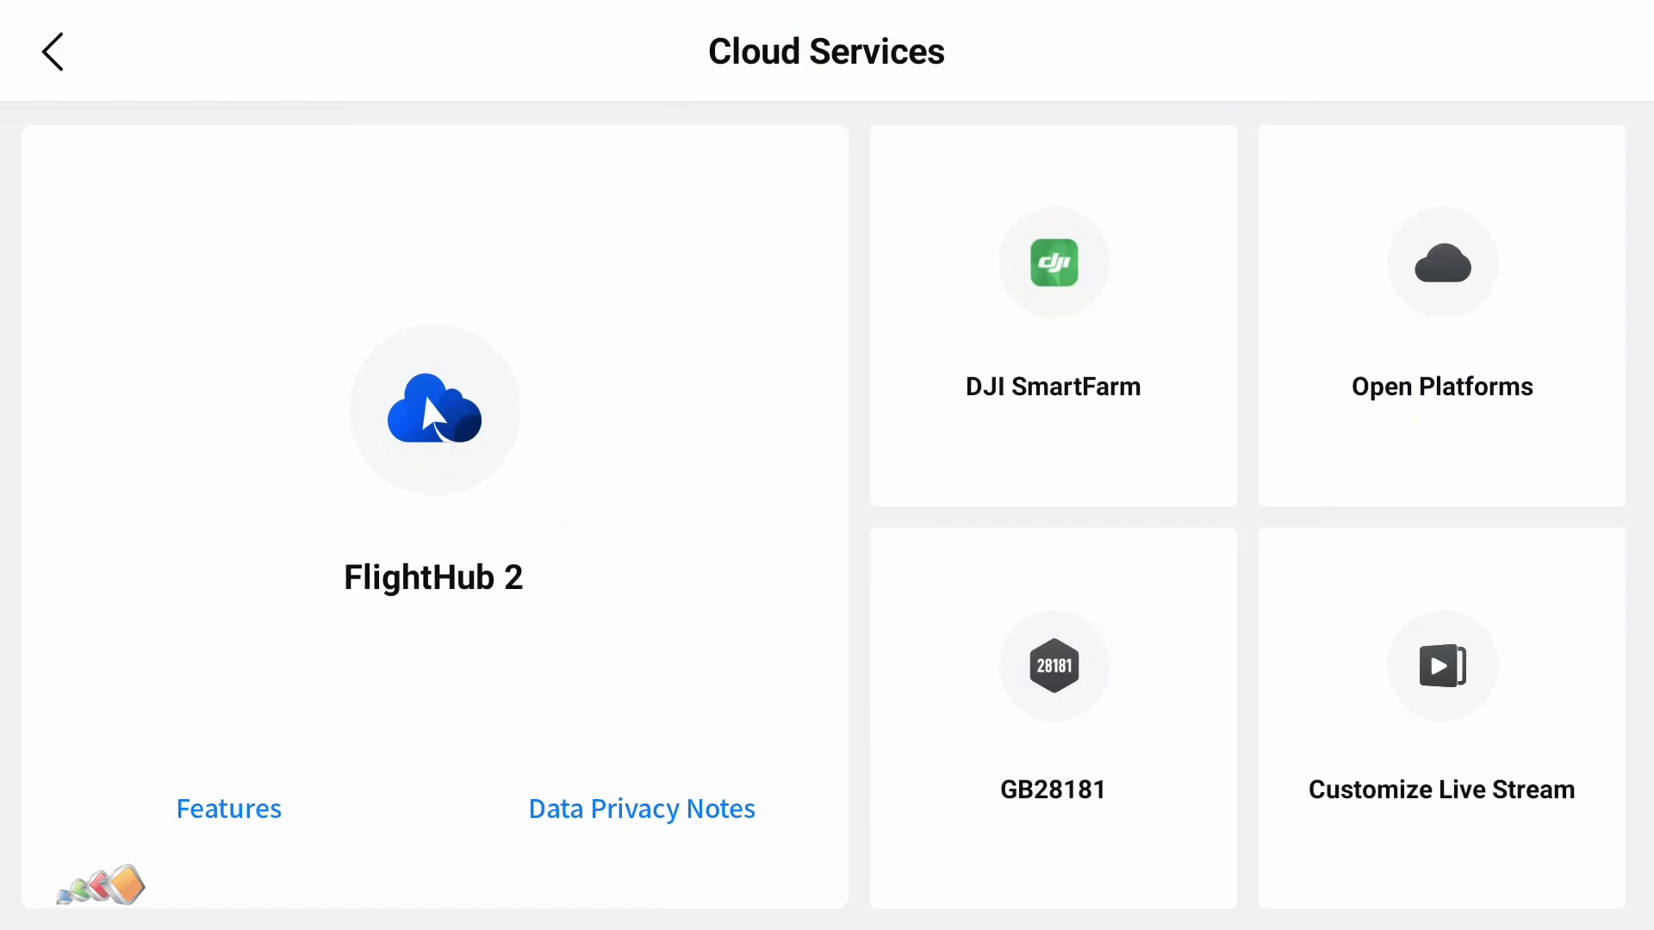
{"action": "left_click", "coordinate": [452, 398]}
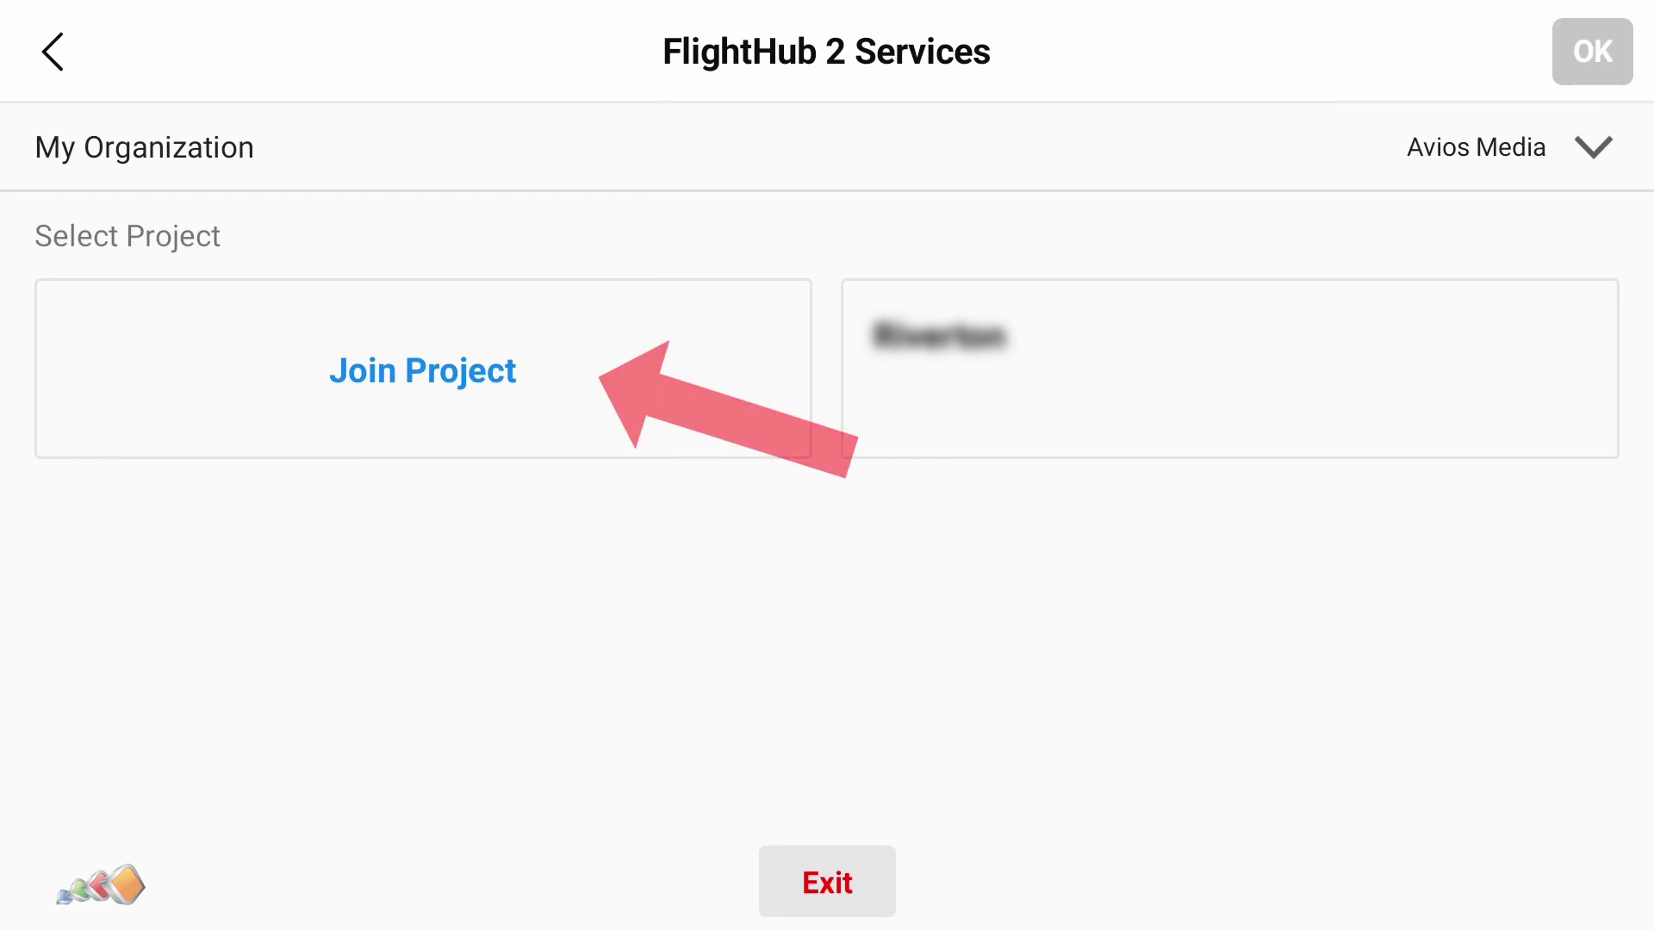
{"action": "left_click", "coordinate": [491, 369]}
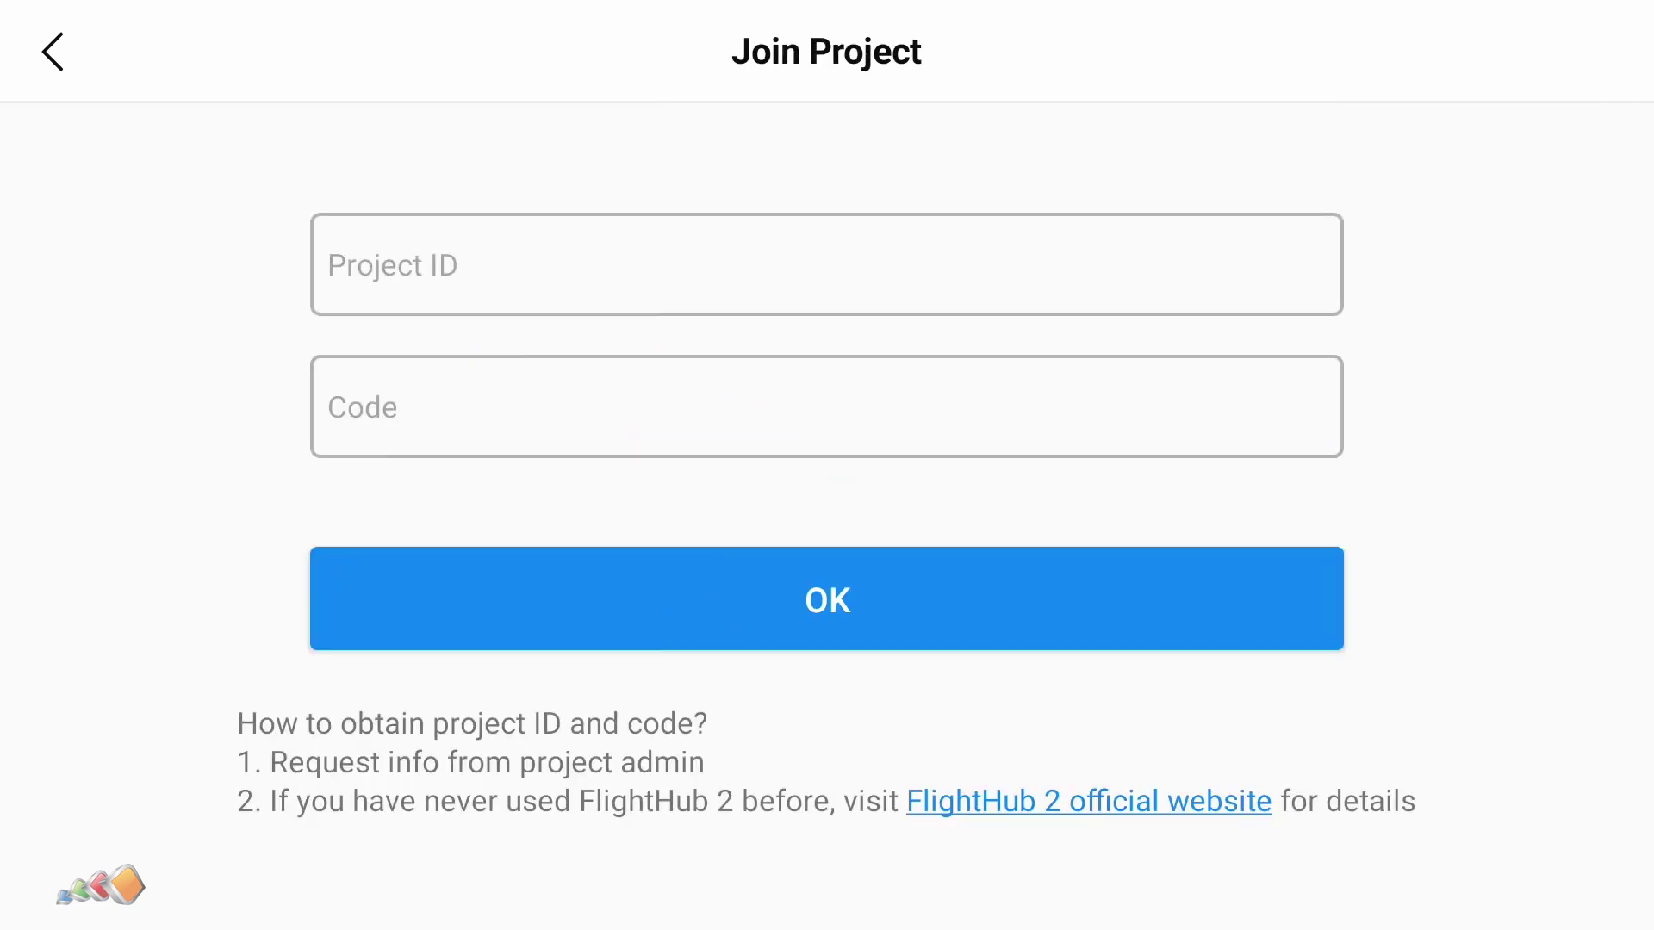
{"action": "left_click", "coordinate": [827, 262]}
{"action": "key", "text": "Tab"}
{"action": "key", "text": "Return"}
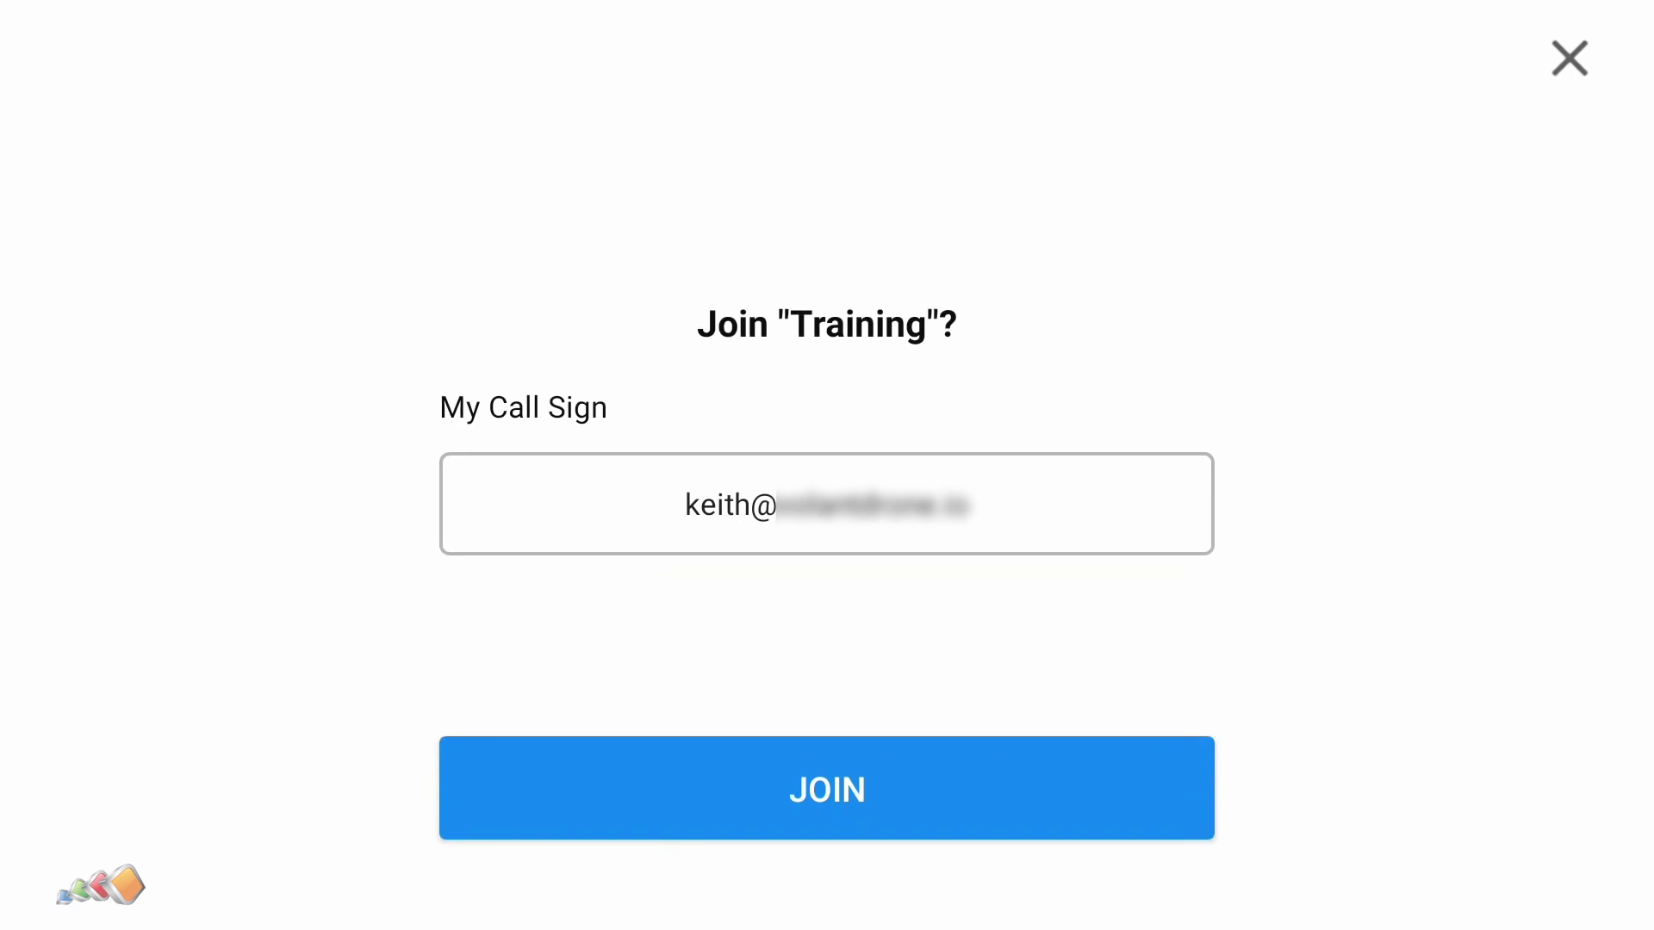
{"action": "left_click", "coordinate": [1089, 776]}
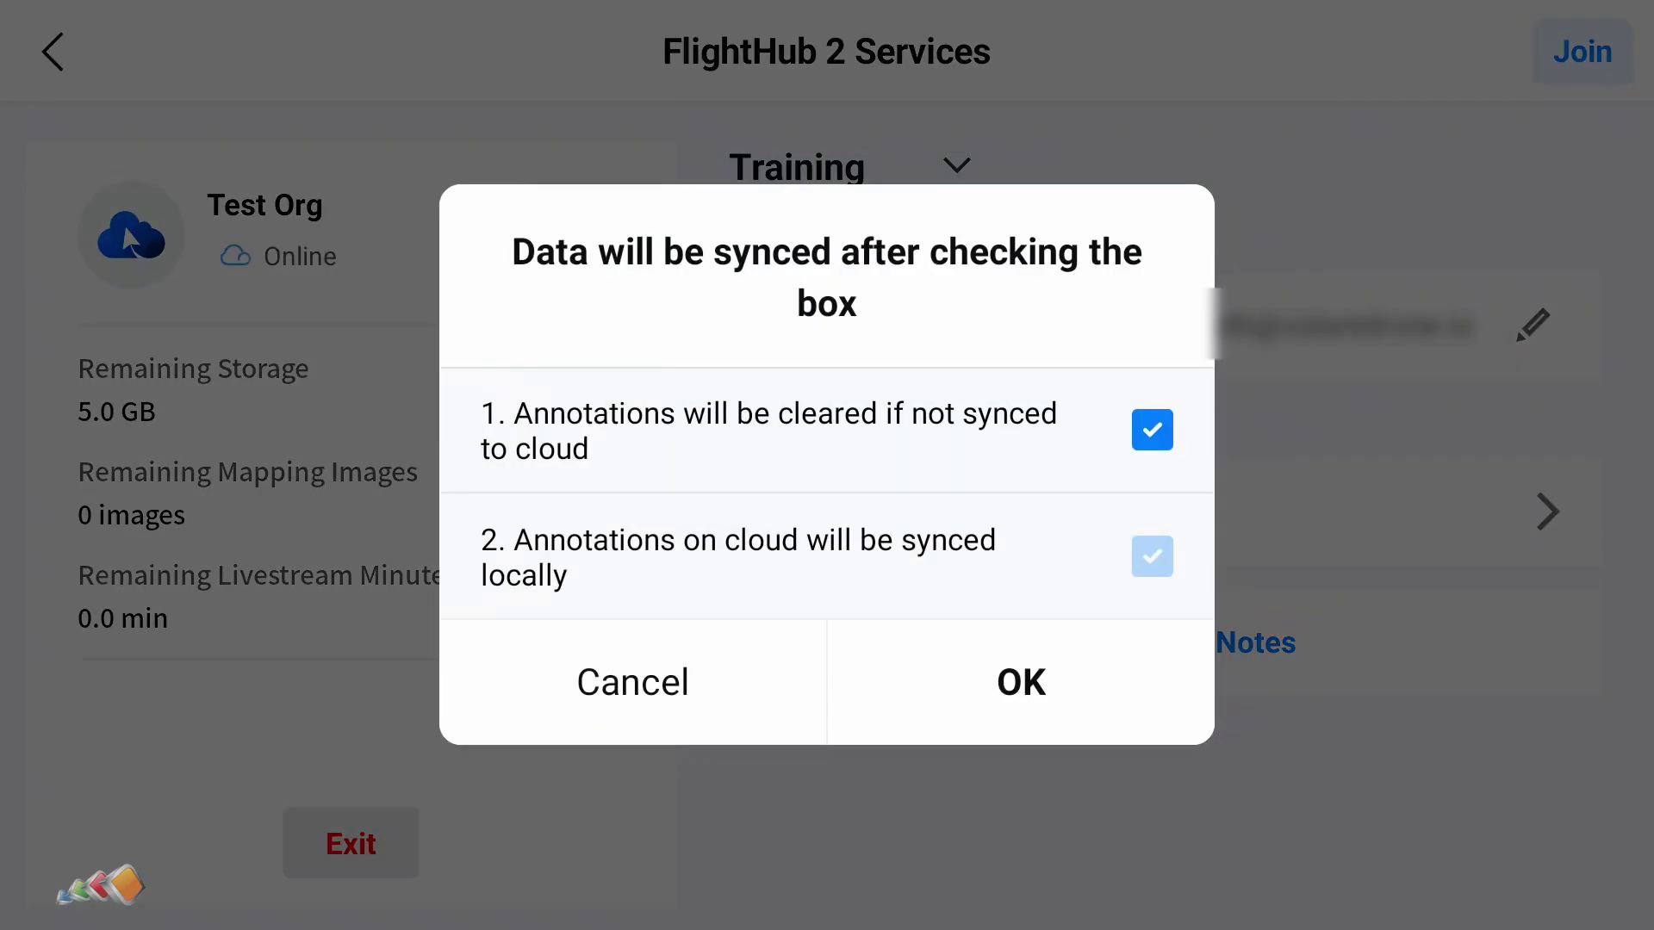
{"action": "left_click", "coordinate": [1062, 664]}
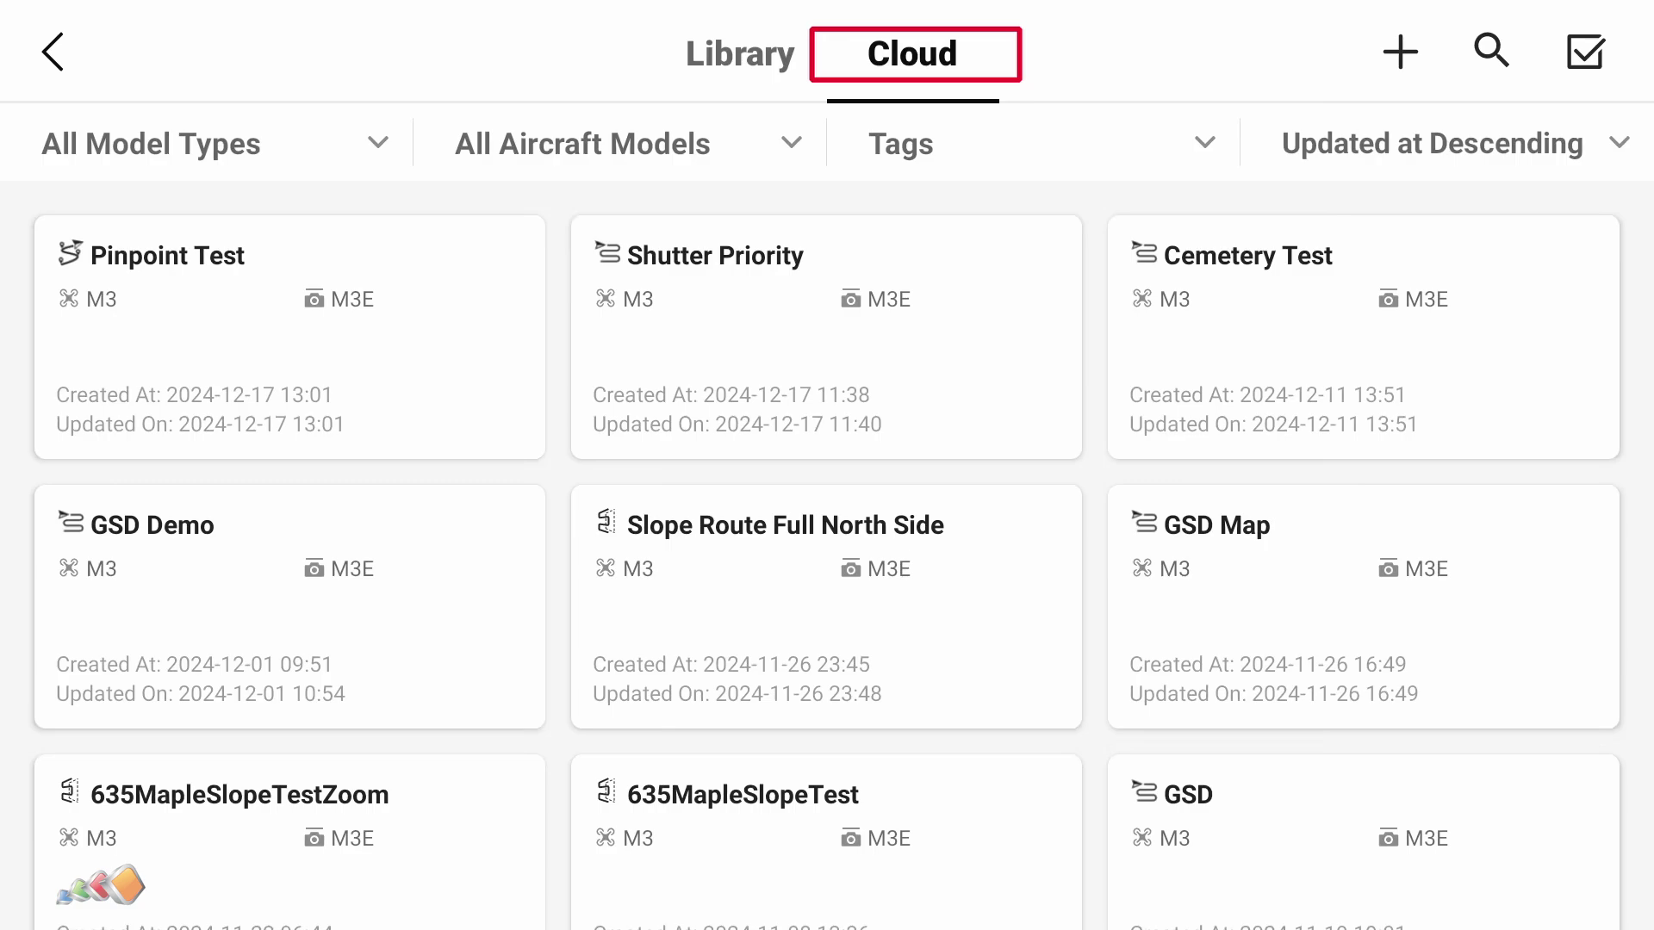
{"action": "scroll", "coordinate": [1266, 516], "scroll_direction": "down", "scroll_amount": 3}
{"action": "left_click_drag", "start_coordinate": [1266, 425], "coordinate": [1255, 731]}
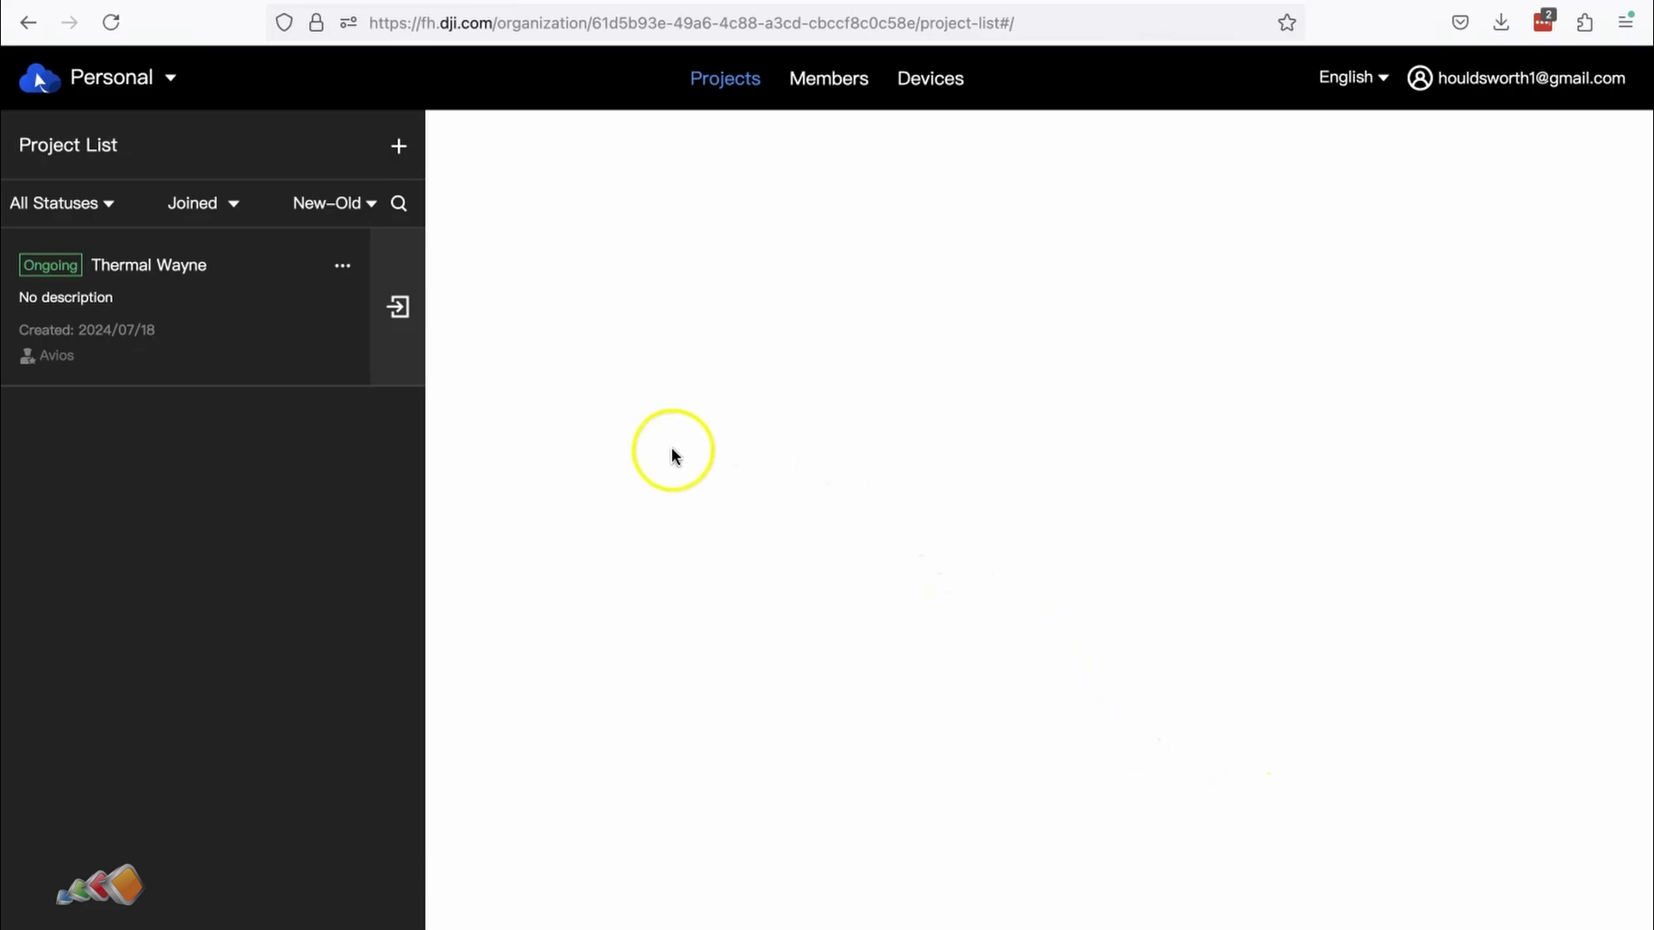
Step: From My Organization, join Training with its project ID and code, replacing the default call sign with a custom one
{"action": "mouse_move", "coordinate": [1476, 75]}
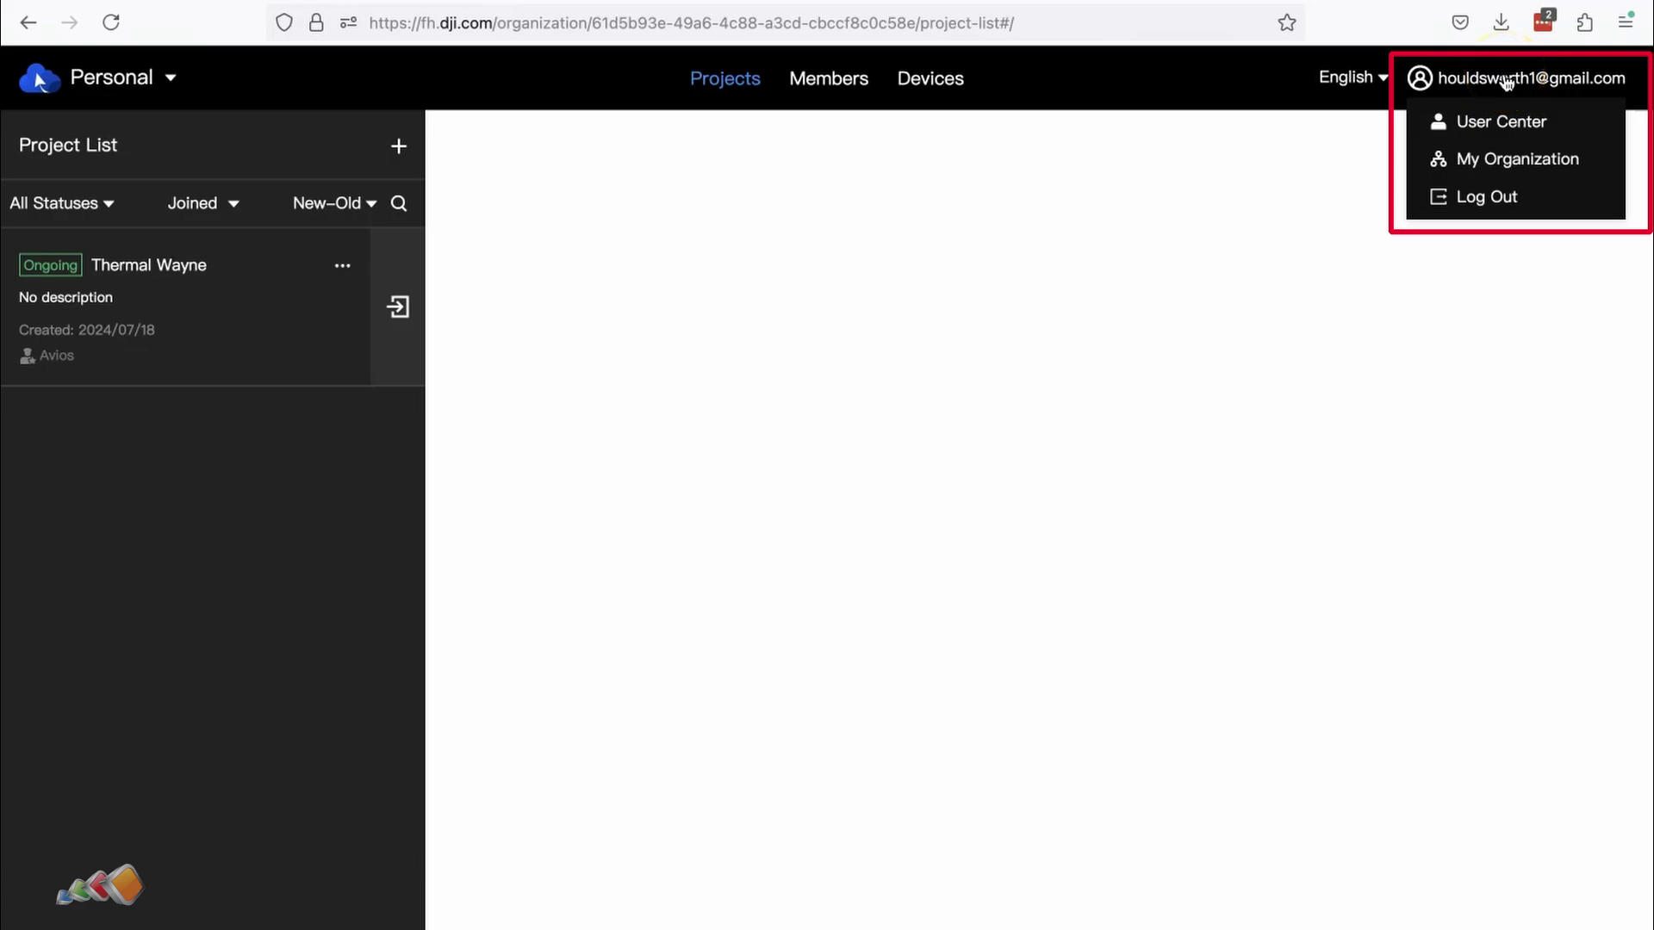
{"action": "left_click", "coordinate": [1519, 160]}
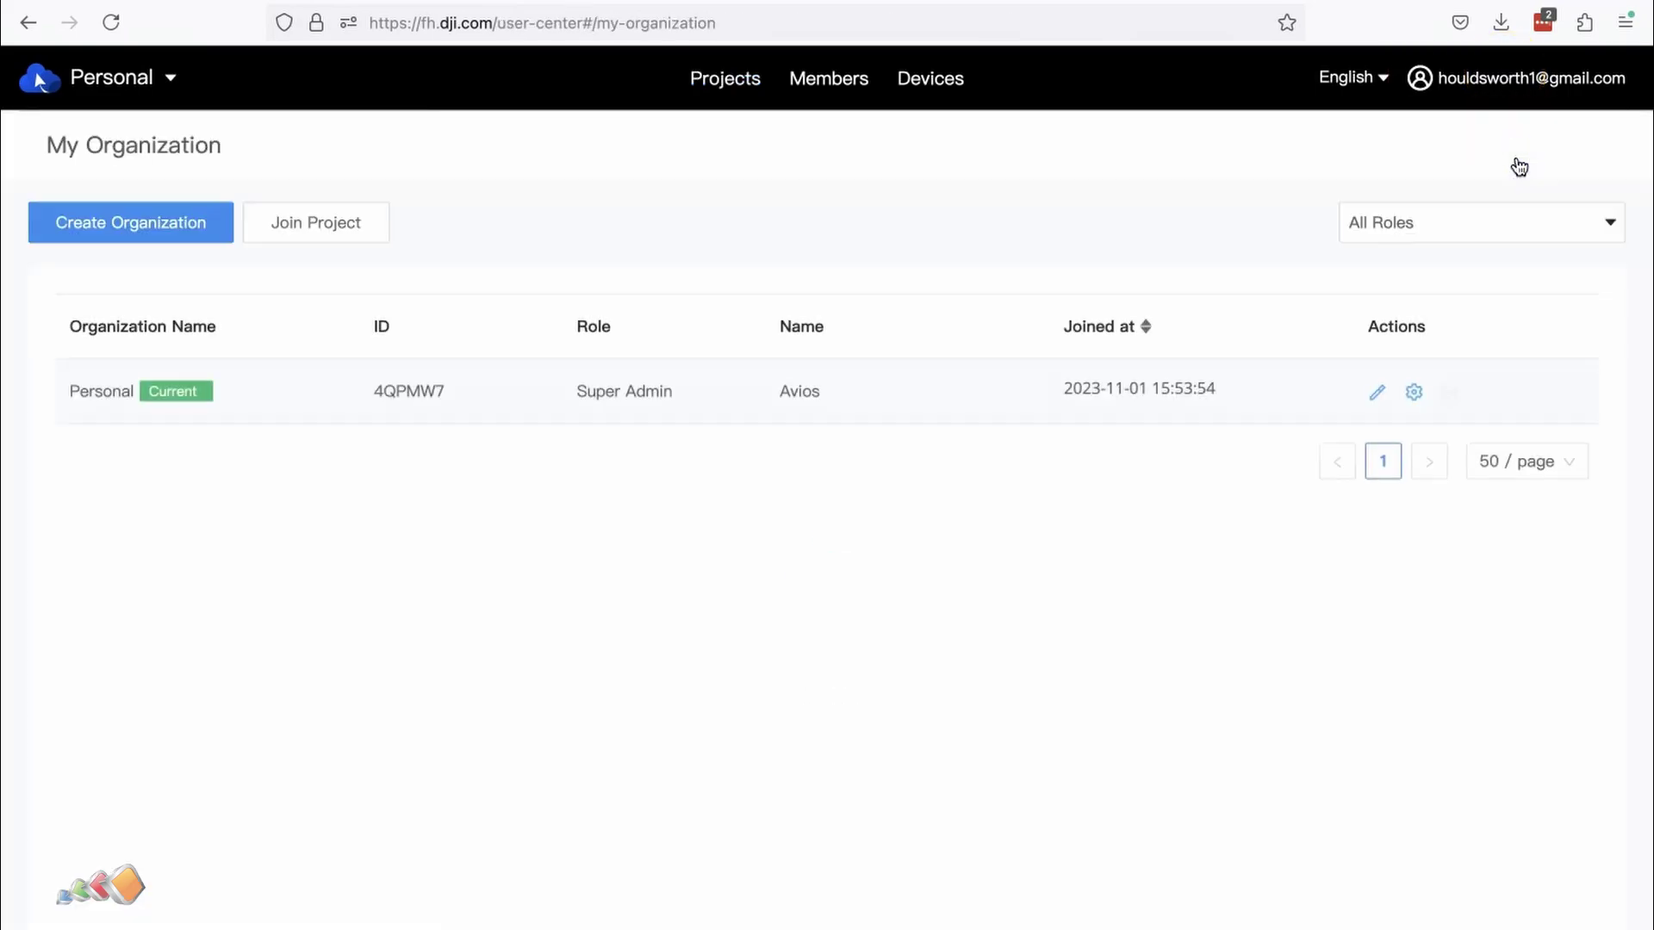
{"action": "left_click", "coordinate": [317, 226]}
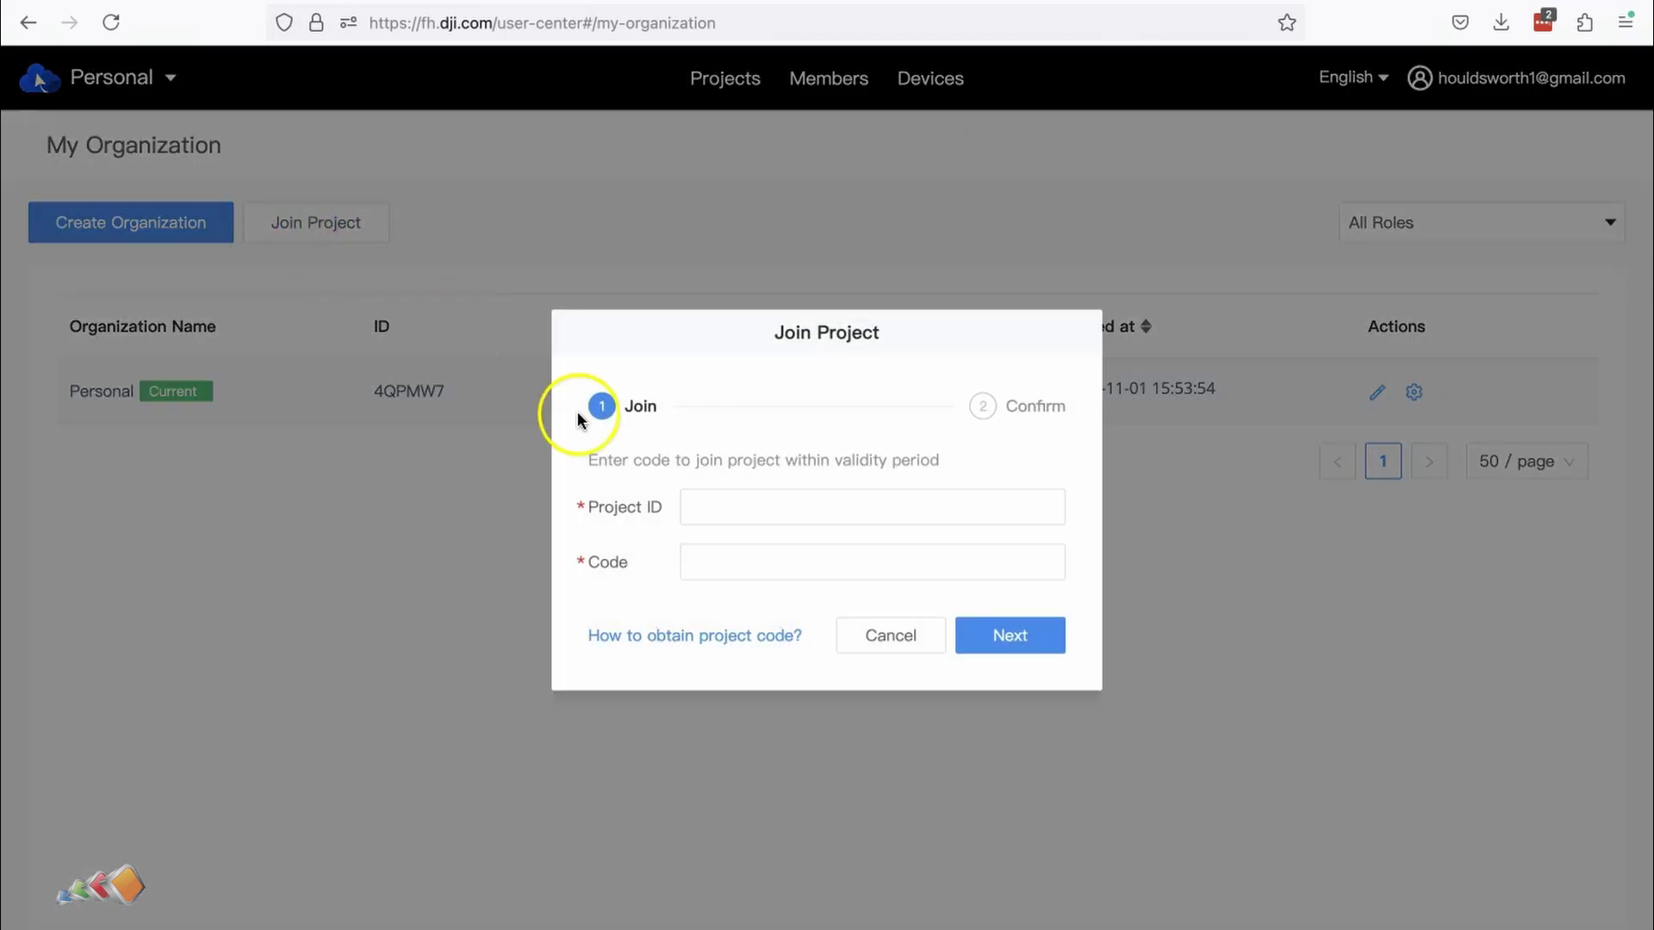
{"action": "left_click", "coordinate": [724, 504]}
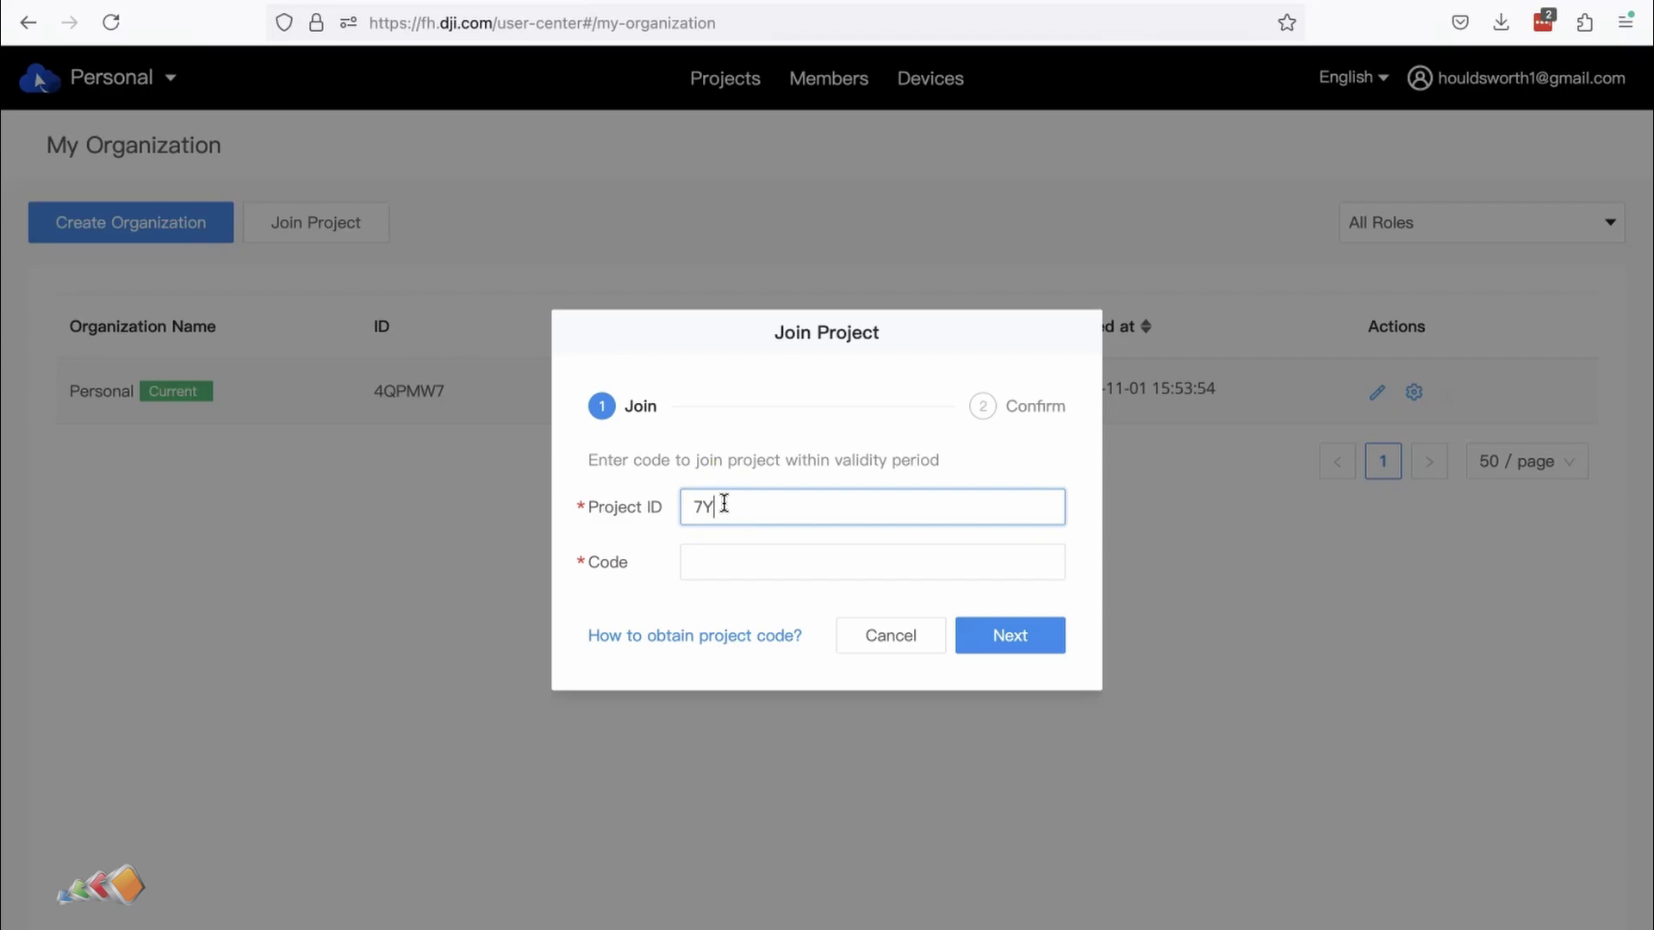
{"action": "key", "text": "Tab"}
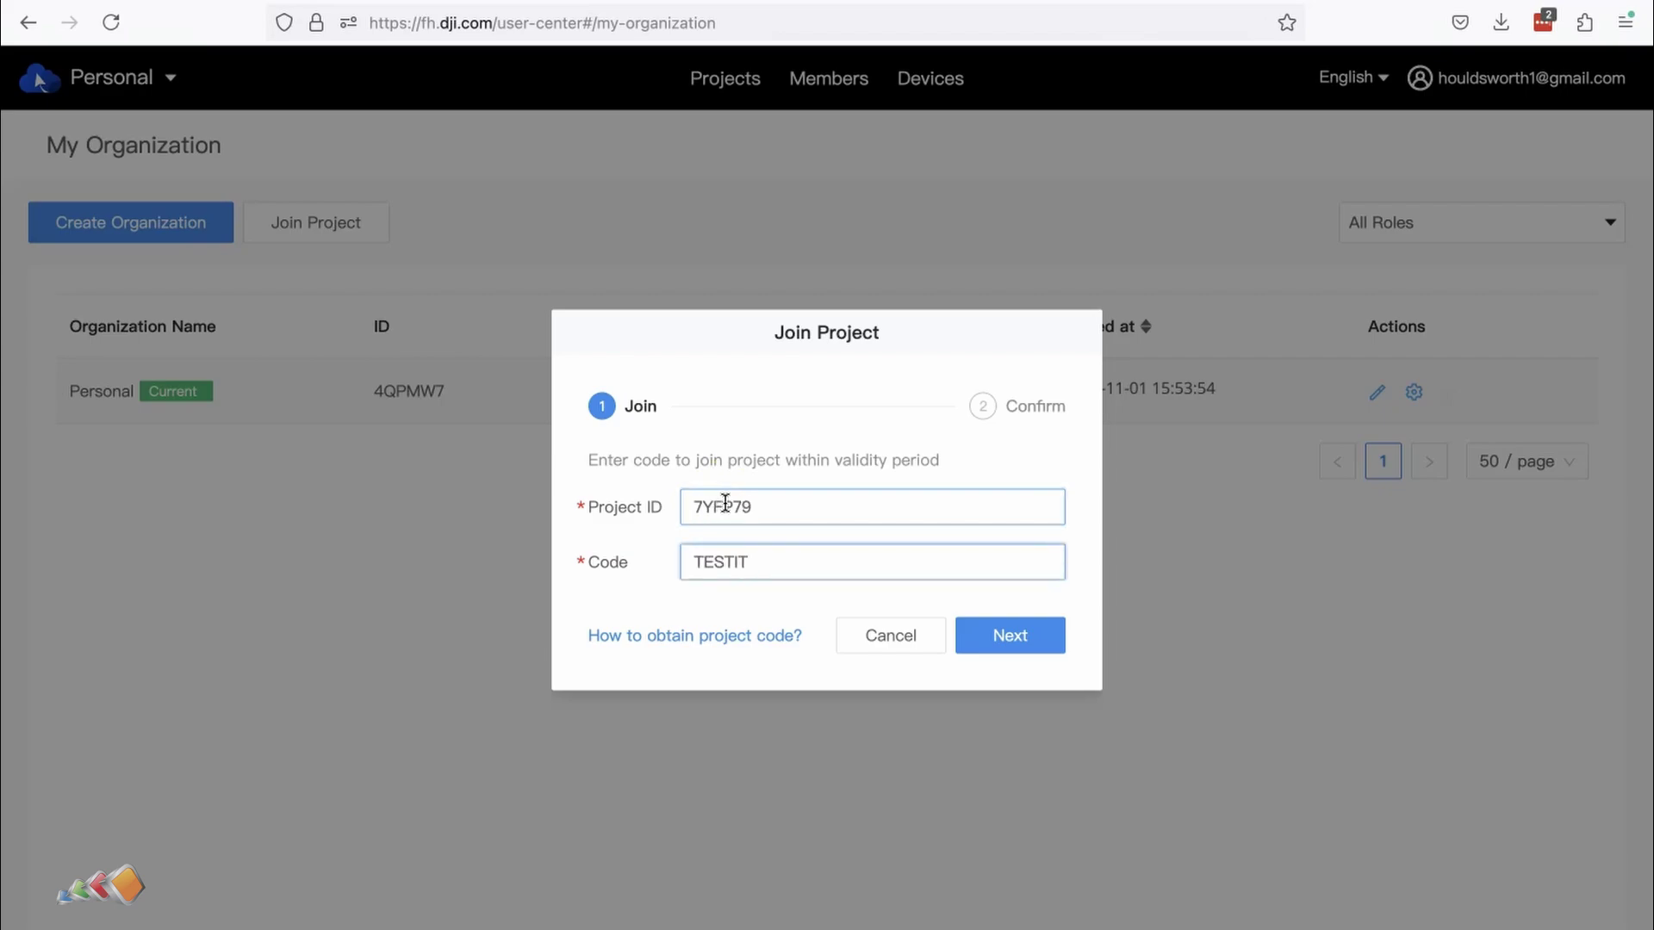
{"action": "left_click", "coordinate": [989, 634]}
{"action": "left_click_drag", "start_coordinate": [820, 567], "coordinate": [480, 583]}
{"action": "type", "text": "Barry H"}
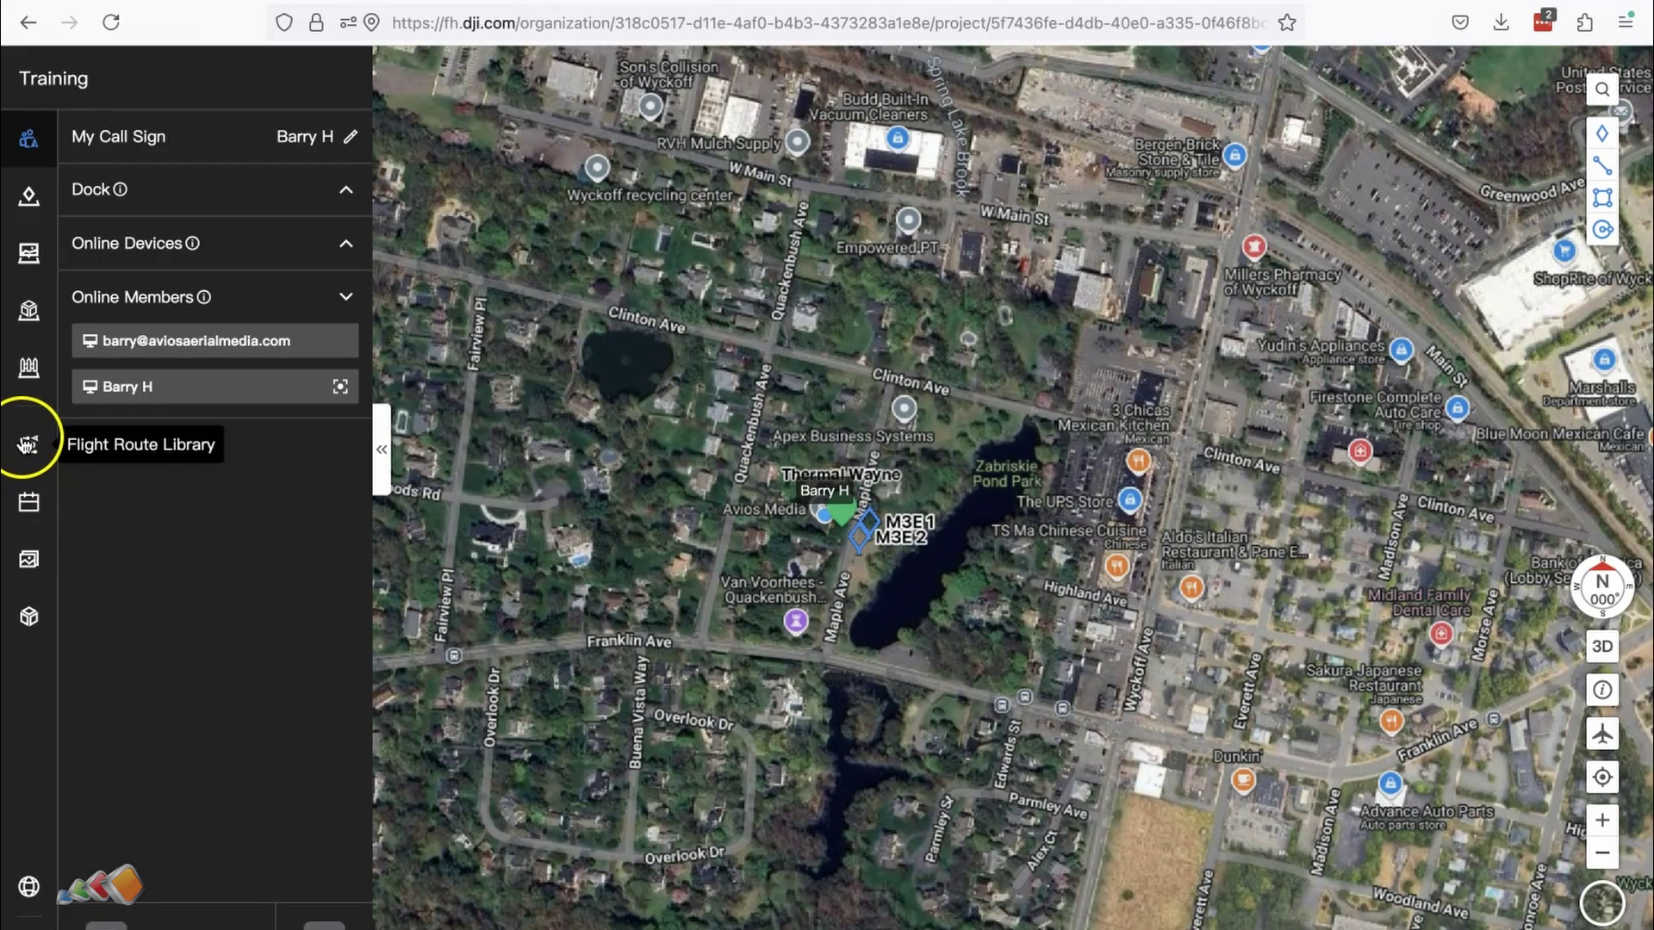
Step: Browse the Training project's flight route library
{"action": "left_click", "coordinate": [28, 445]}
{"action": "scroll", "coordinate": [424, 598], "scroll_direction": "down", "scroll_amount": 5}
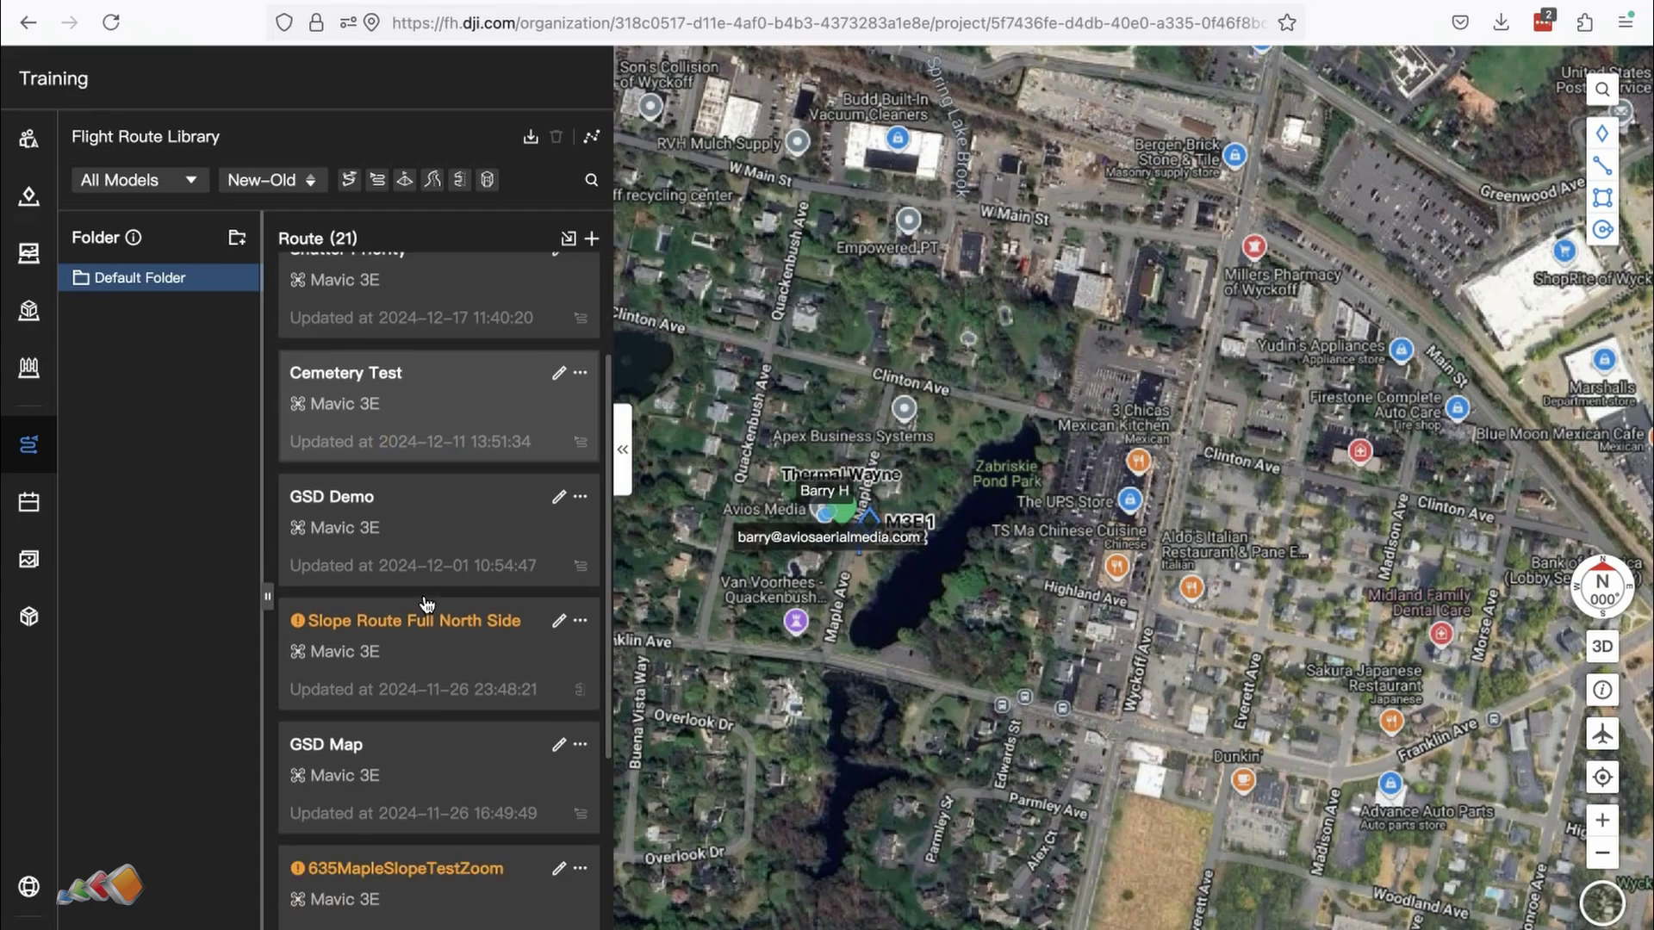
{"action": "scroll", "coordinate": [425, 603], "scroll_direction": "up", "scroll_amount": 5}
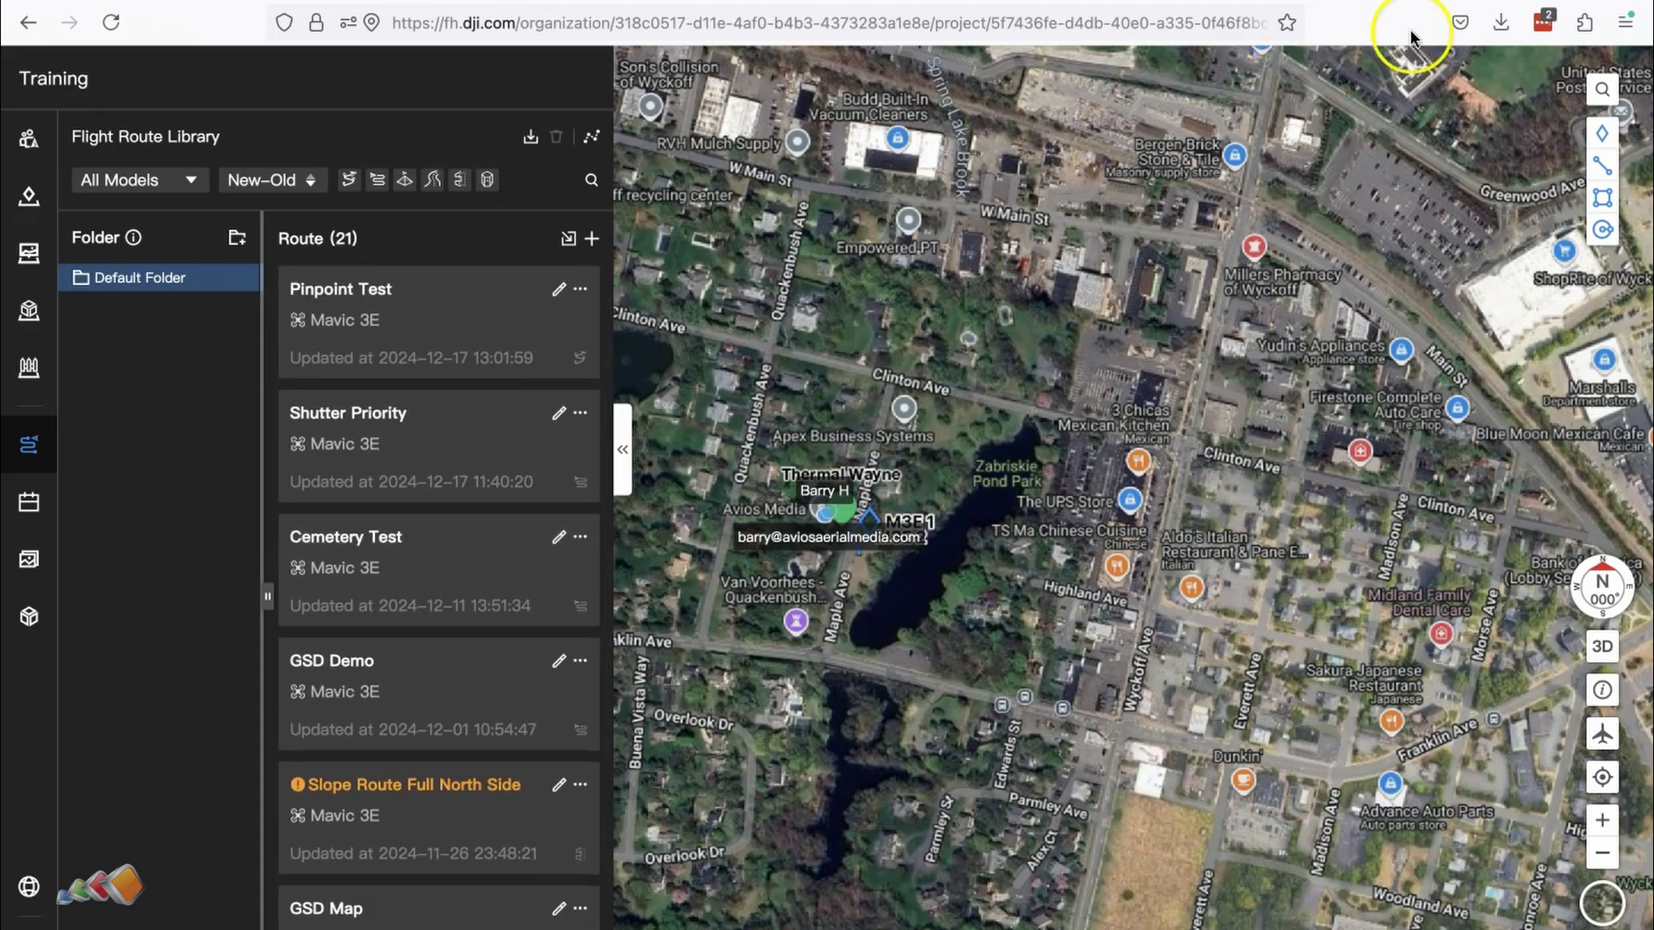
Step: Remove the newly joined member from Training in Project Settings and confirm the removal
{"action": "left_click", "coordinate": [50, 584]}
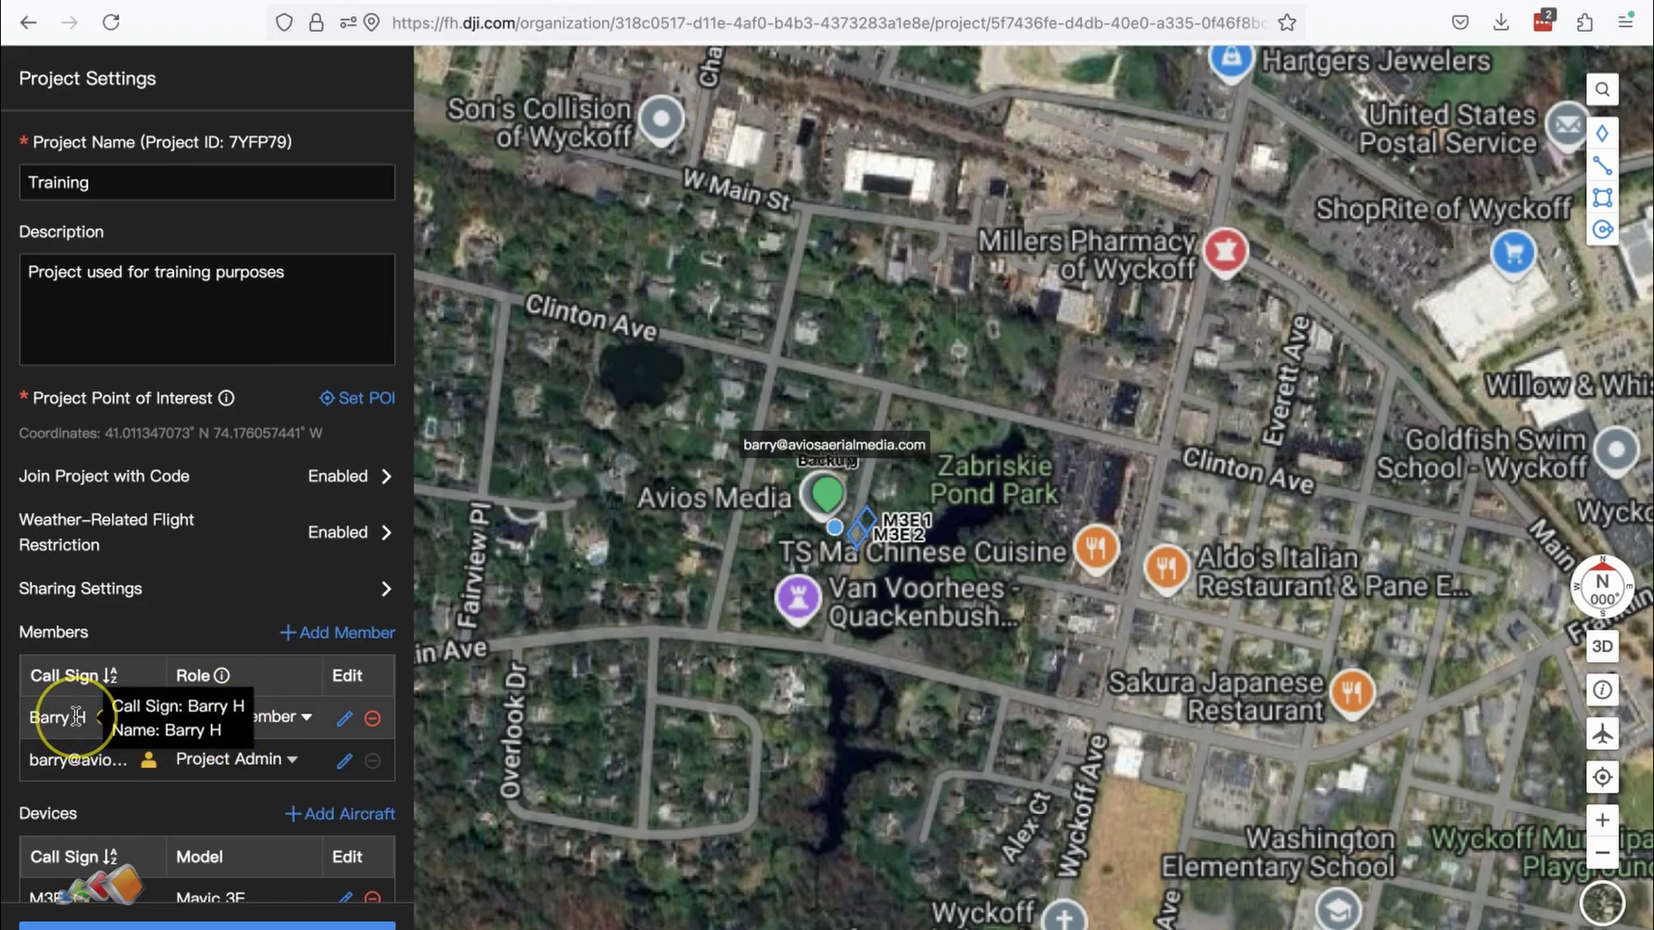
{"action": "left_click", "coordinate": [372, 719]}
{"action": "left_click", "coordinate": [505, 820]}
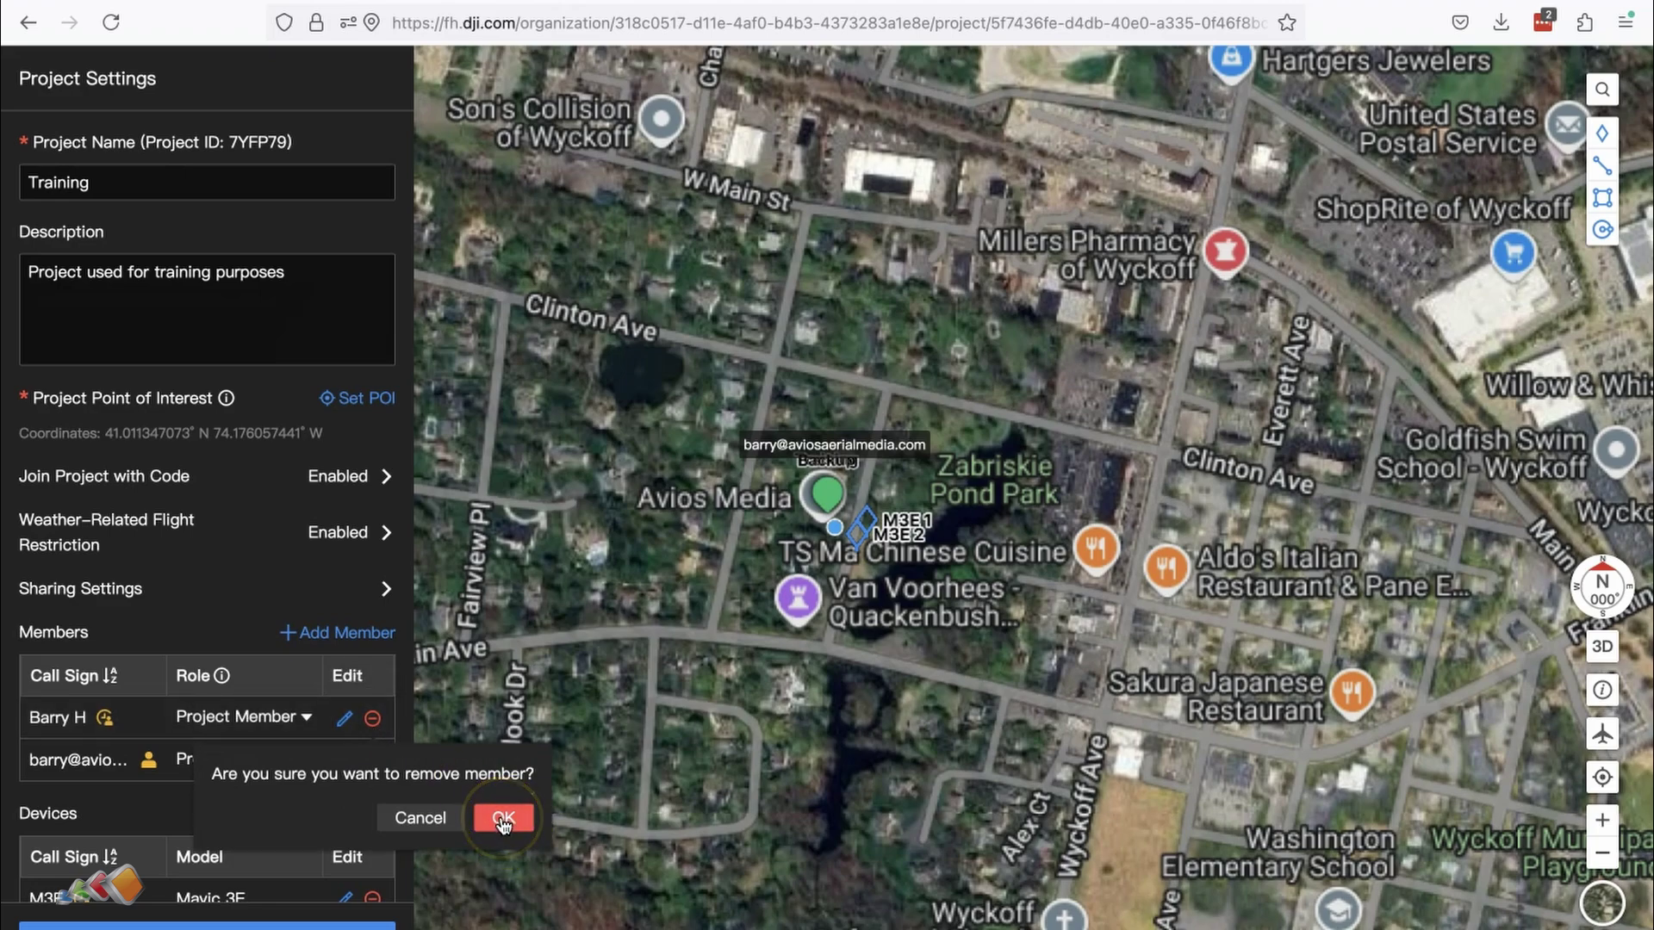
{"action": "left_click", "coordinate": [503, 821]}
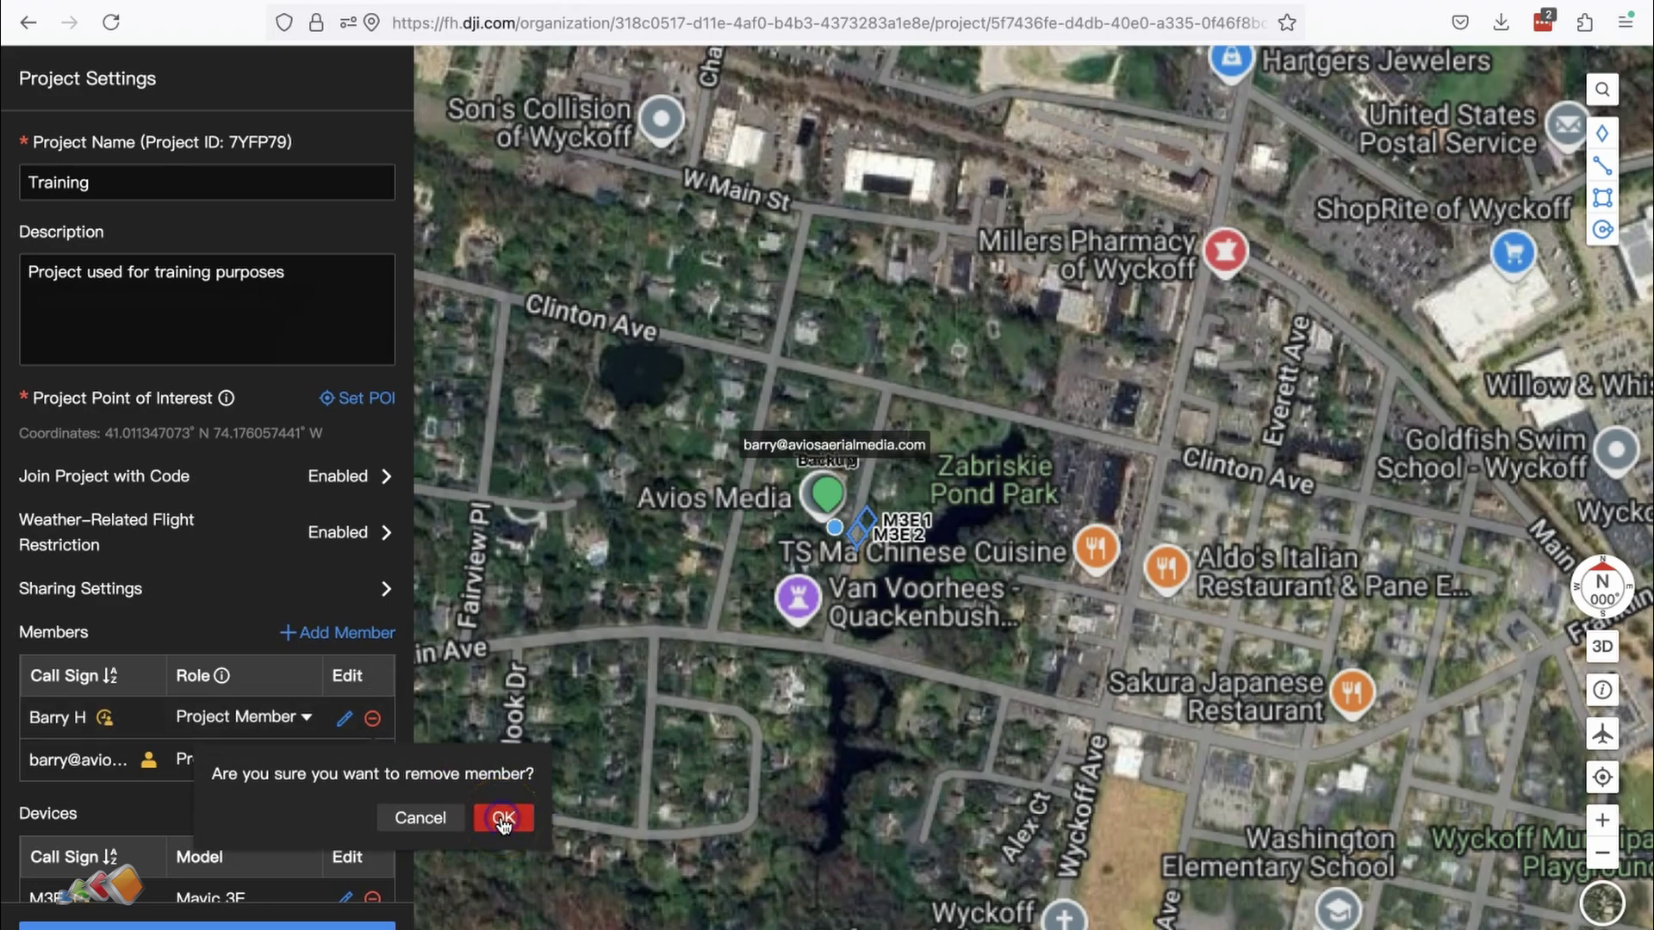